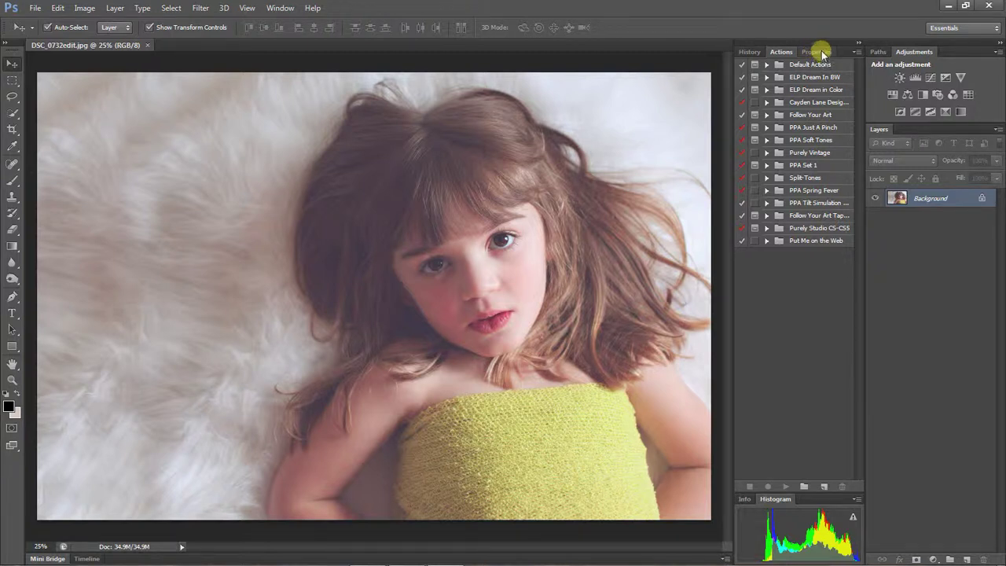
click(280, 8)
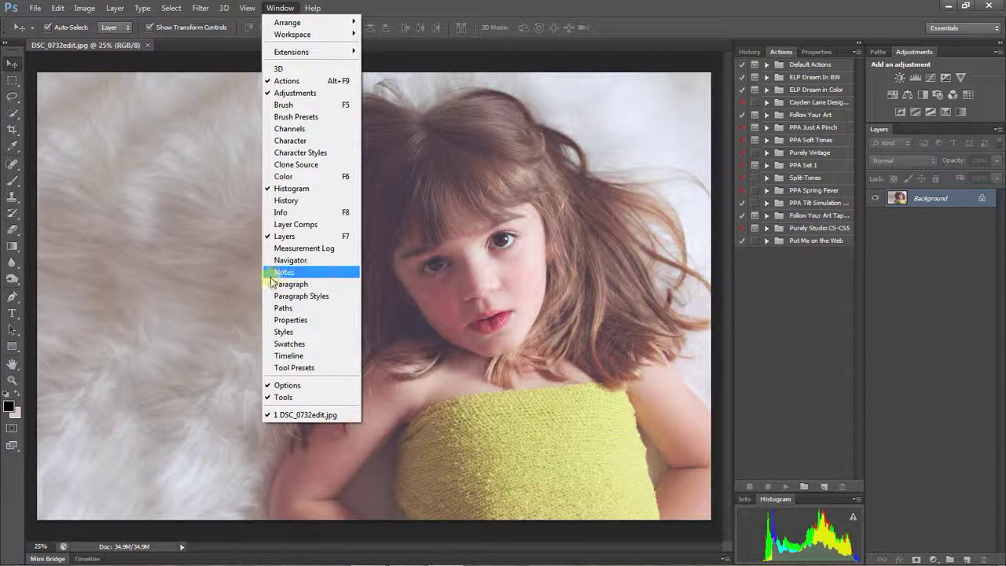
click(279, 11)
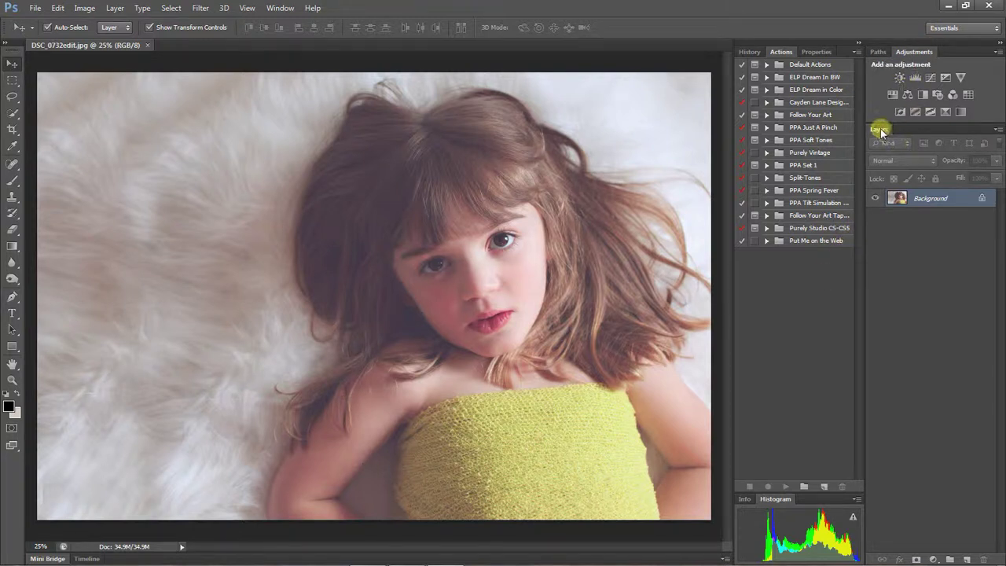
Step: Try grouping the Layers panel with Paths and Adjustments, and restore it to its own group below them
drag(881, 128, 949, 55)
click(916, 54)
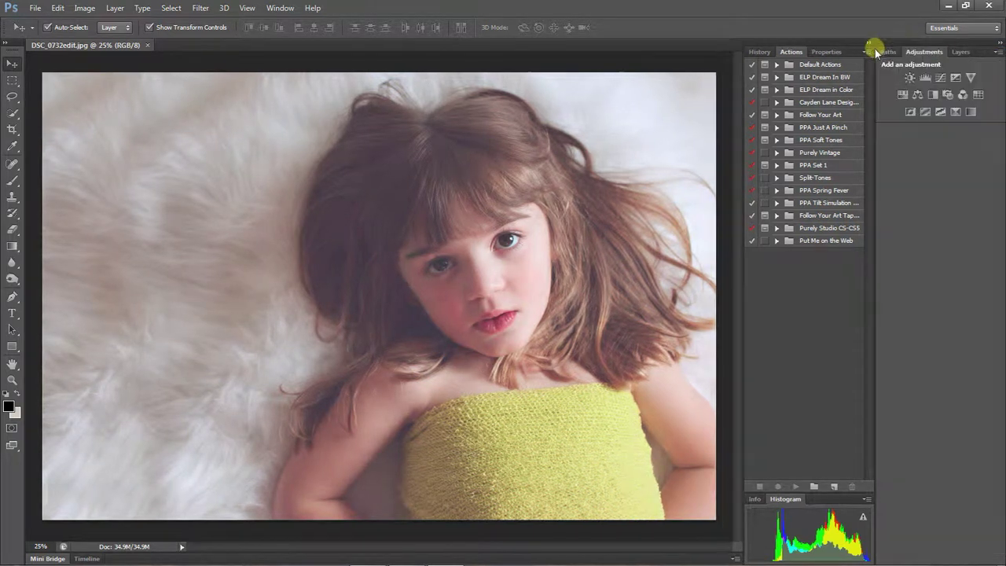
click(887, 53)
click(917, 54)
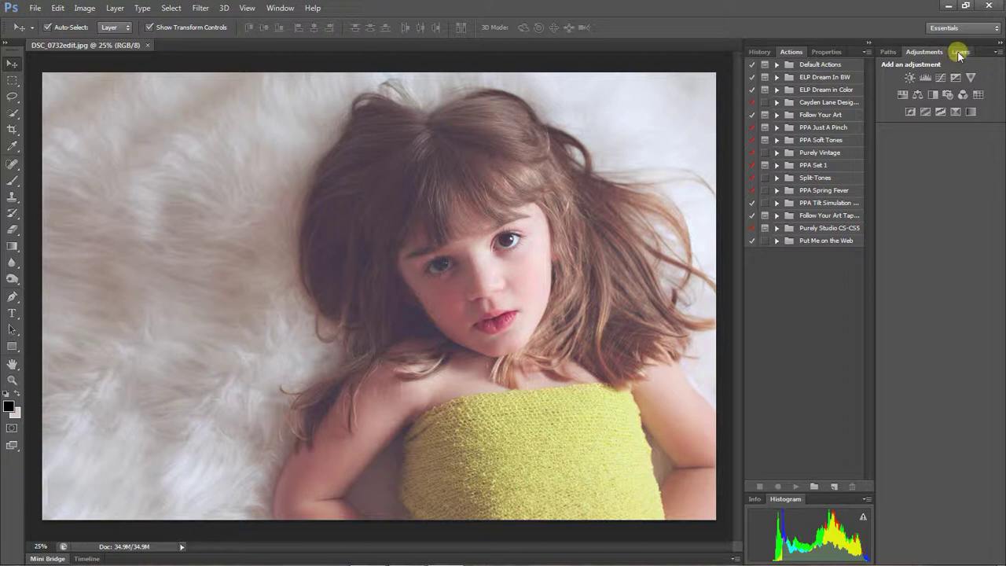
click(956, 52)
drag(954, 51, 914, 128)
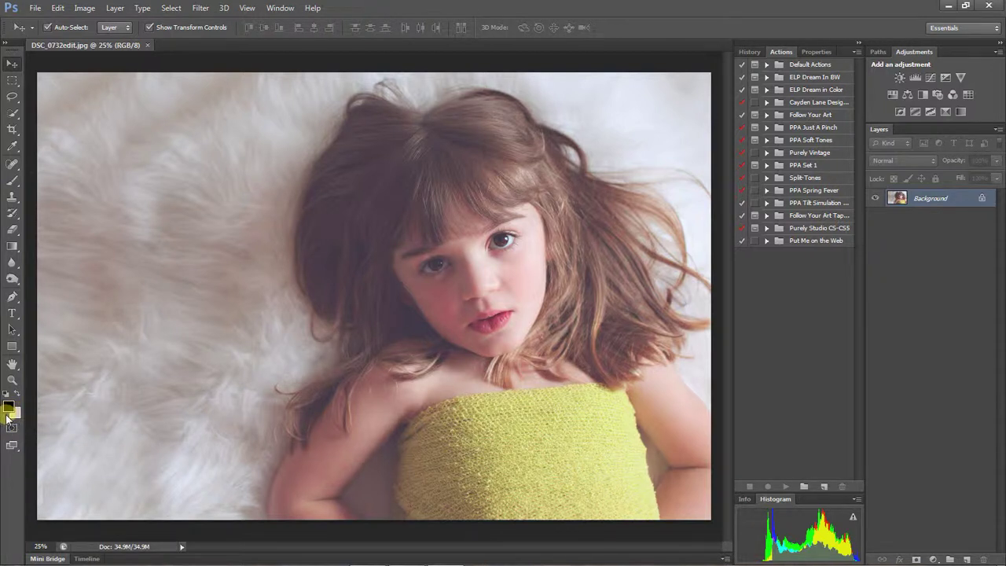
Step: Examine the Dodge, Burn and Sponge tools that share one tool slot, keeping the Burn tool active
key(d)
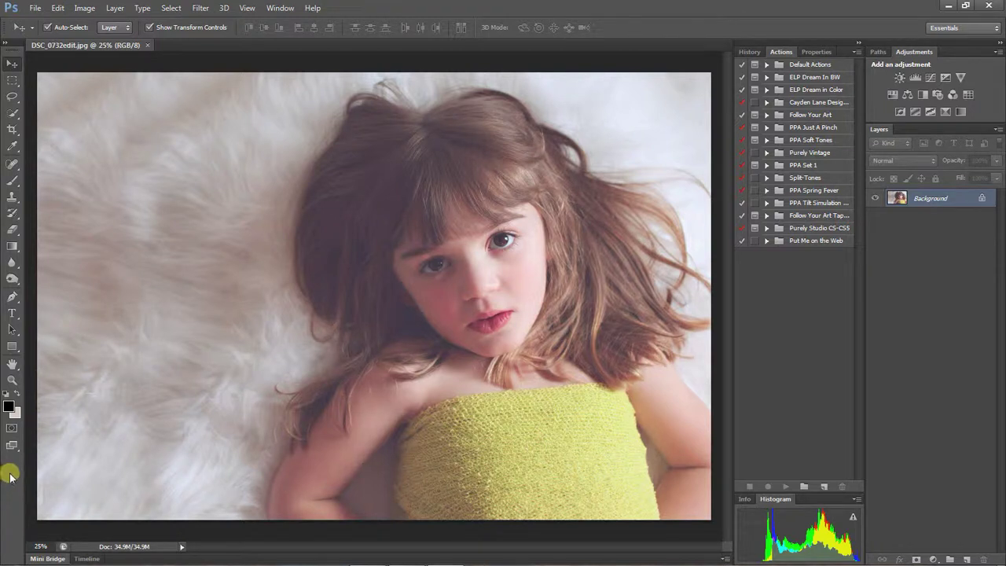
click(15, 281)
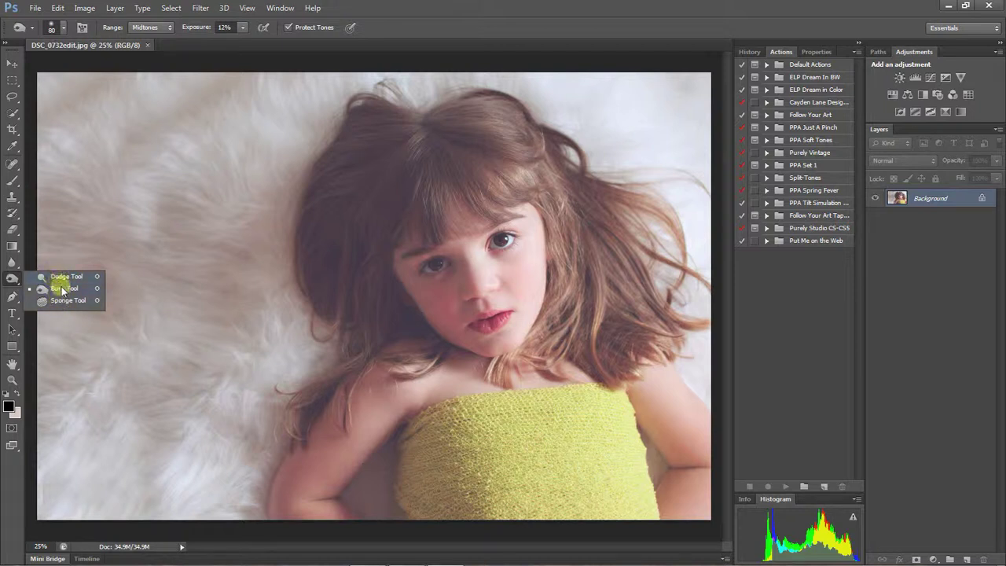
click(12, 280)
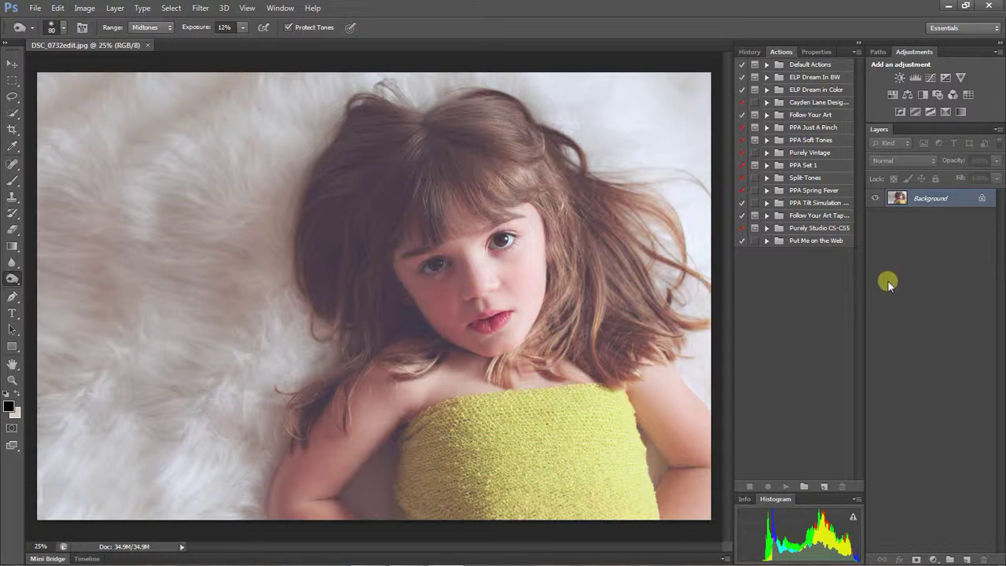
Step: Duplicate the Background layer and leave the copy above it as the active layer
key(ctrl+j)
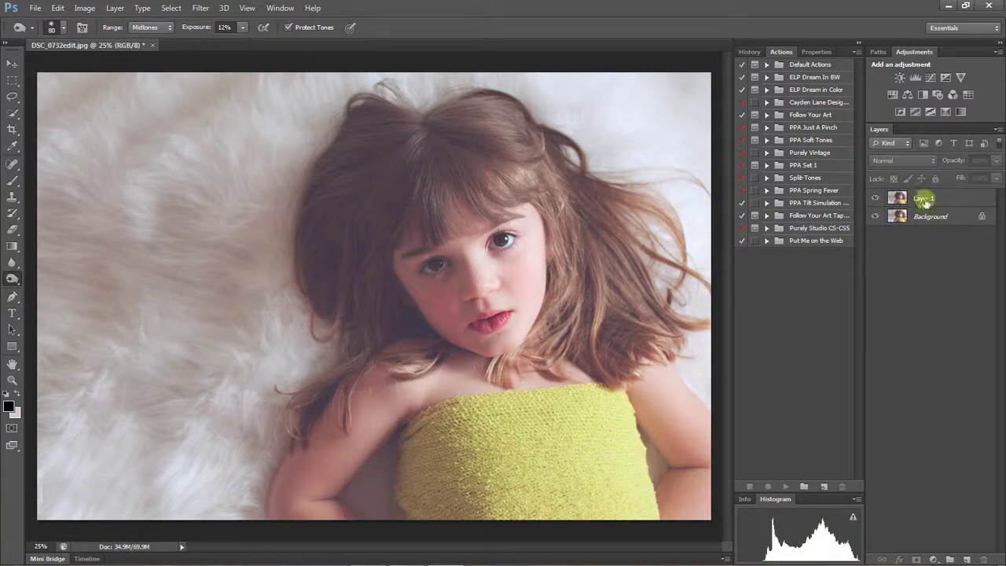
click(924, 201)
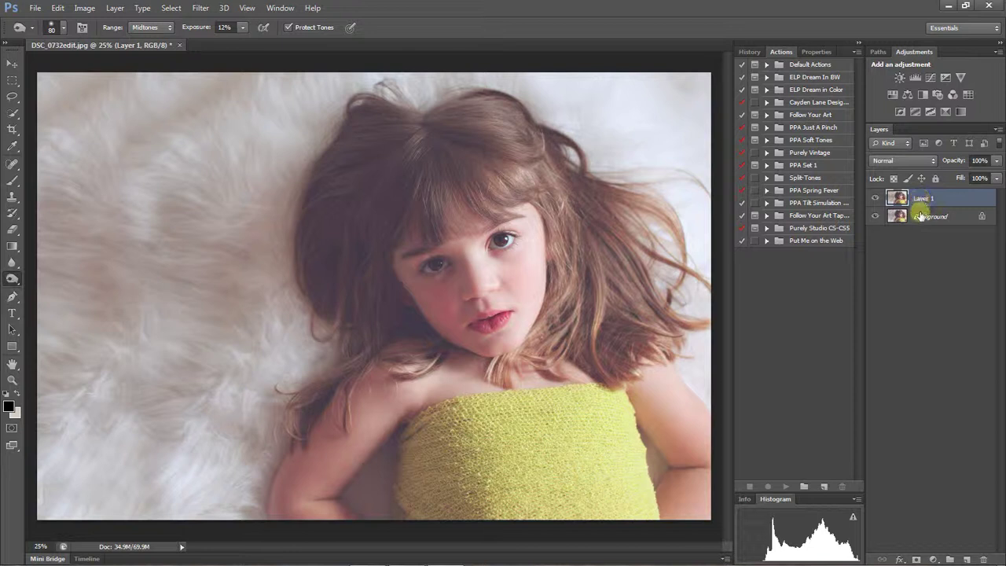
click(923, 218)
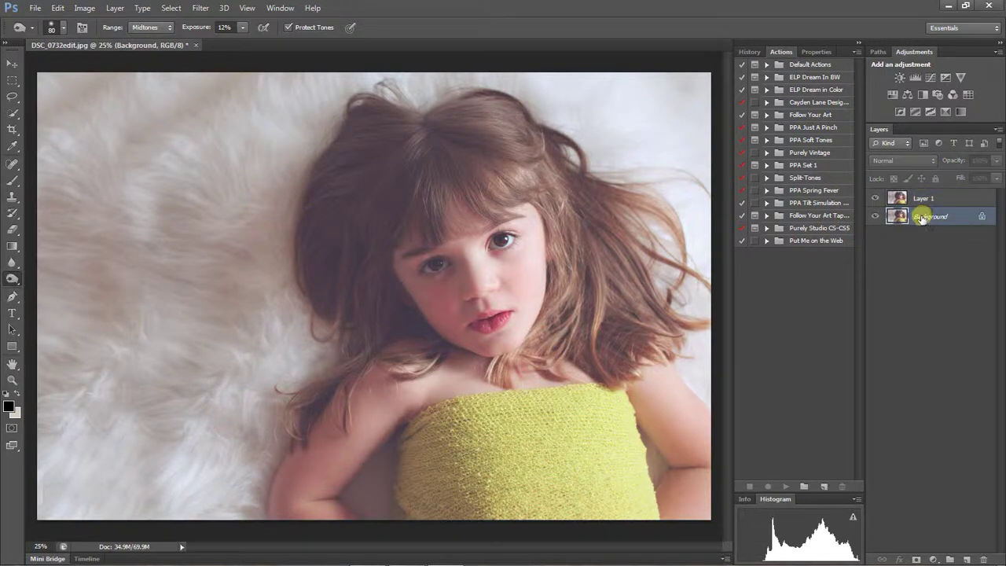
click(925, 199)
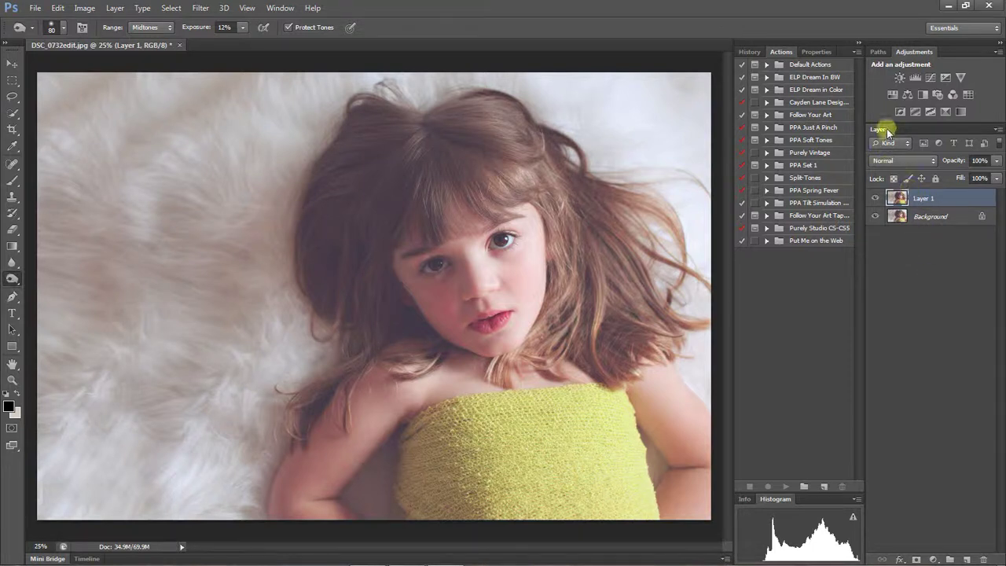
click(280, 8)
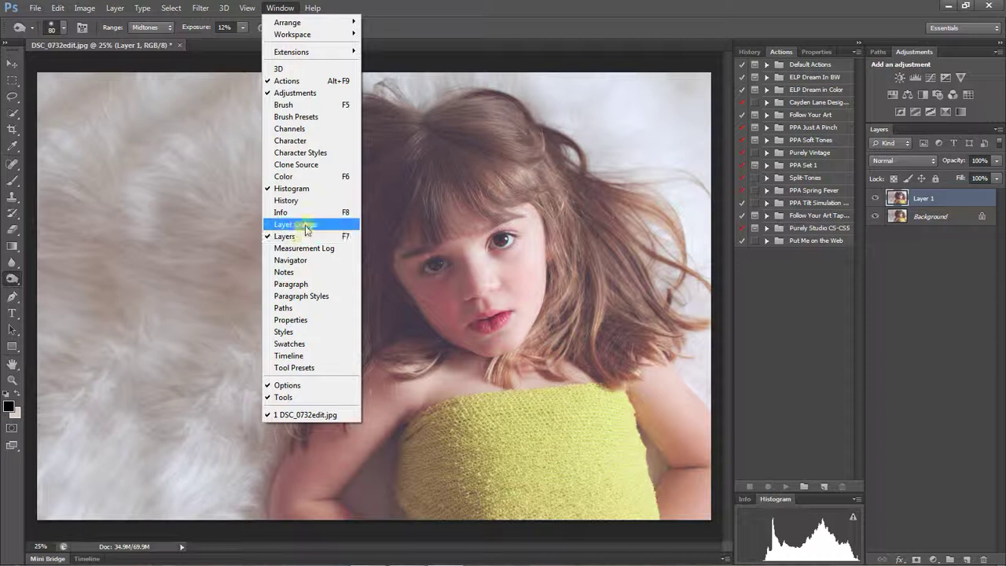
click(280, 8)
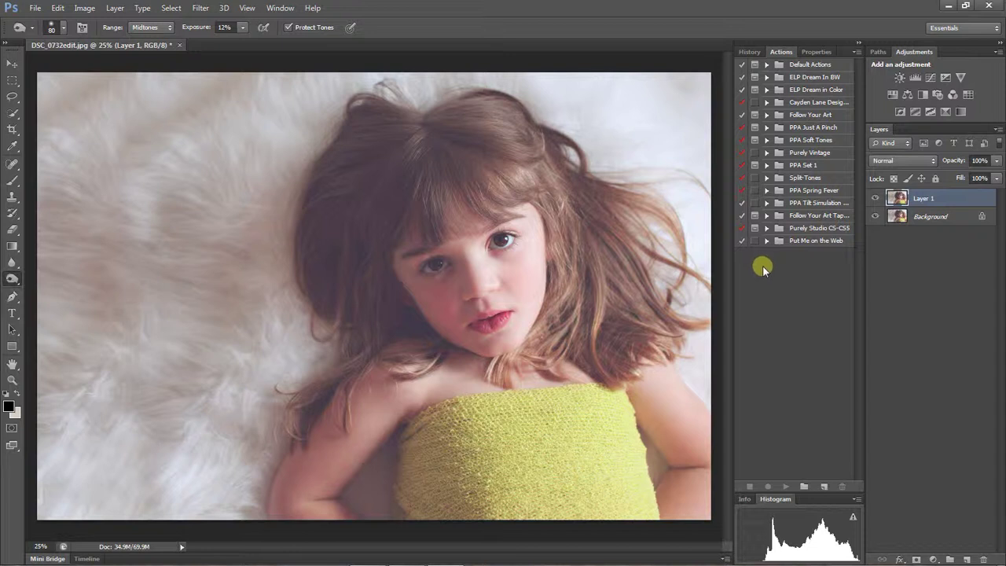
Step: Show the document's History panel in place of the Actions panel
click(751, 52)
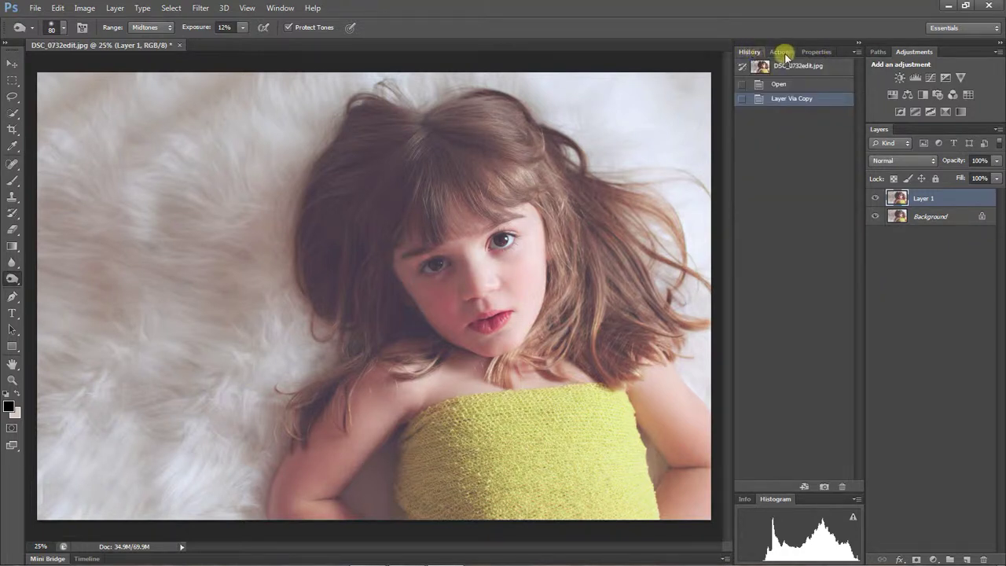
click(781, 51)
click(753, 51)
Step: Paint a black Brush stroke across the girl's eyes and revert the image to the Layer Via Copy history state
key(b)
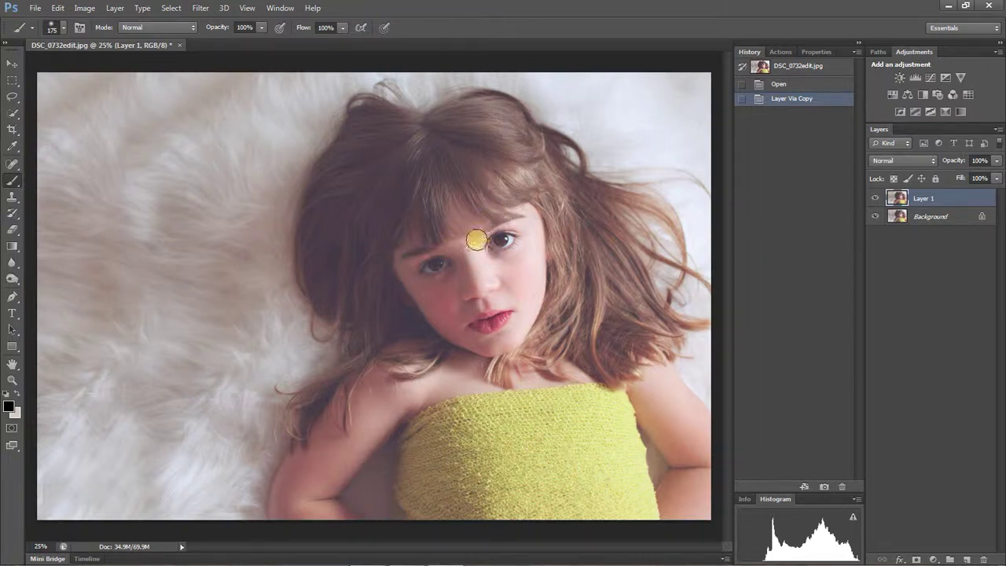
drag(405, 273, 537, 230)
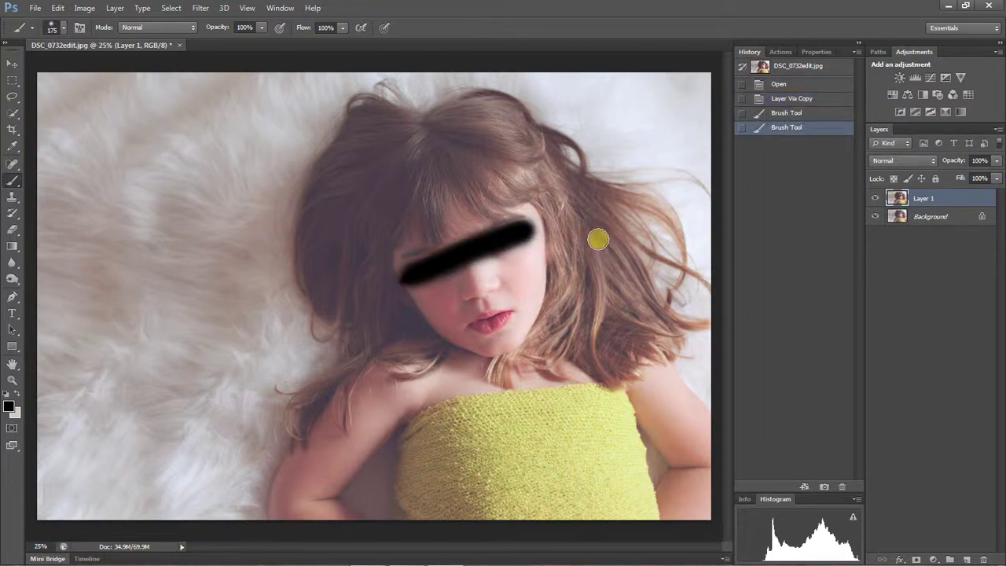
click(790, 112)
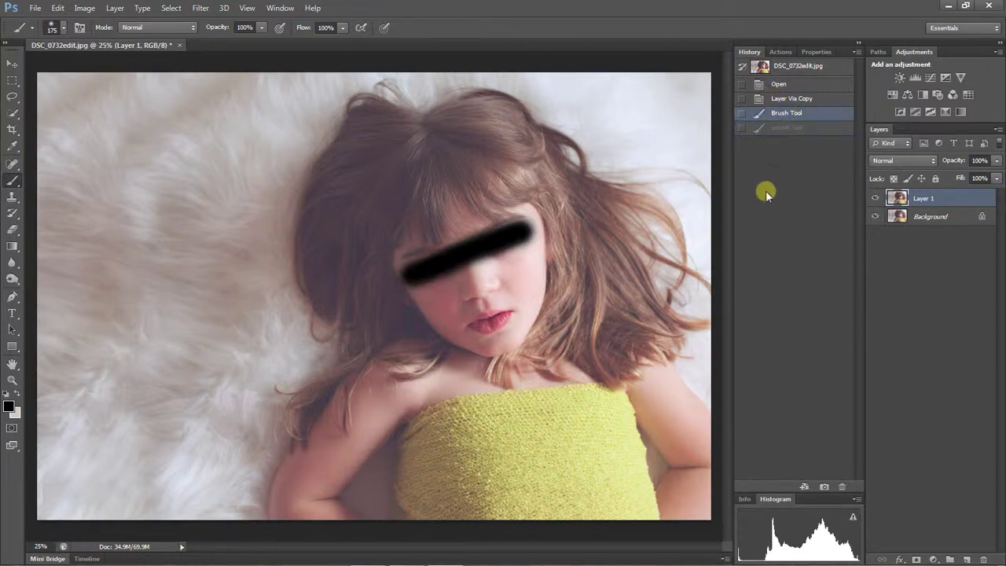
click(791, 99)
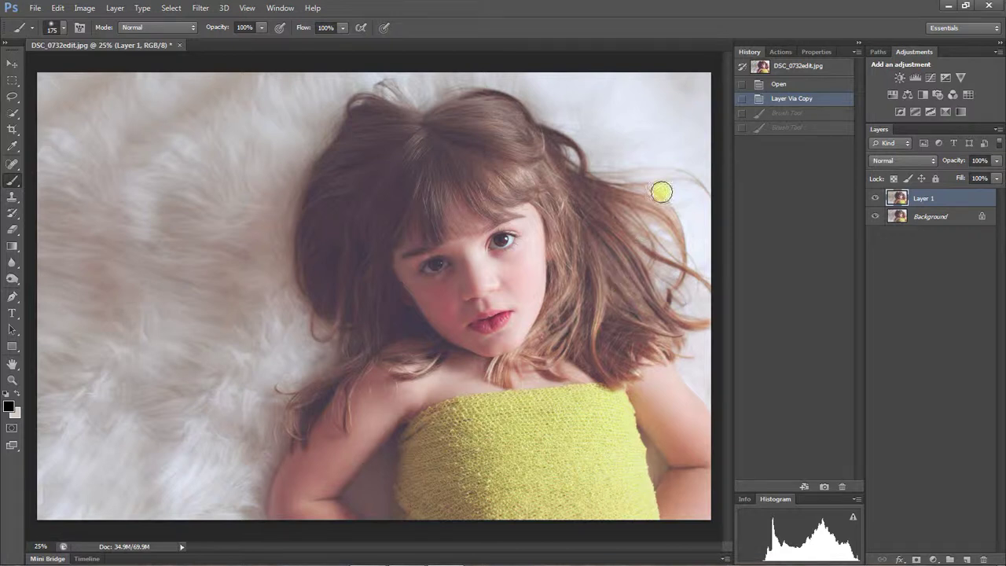
click(285, 9)
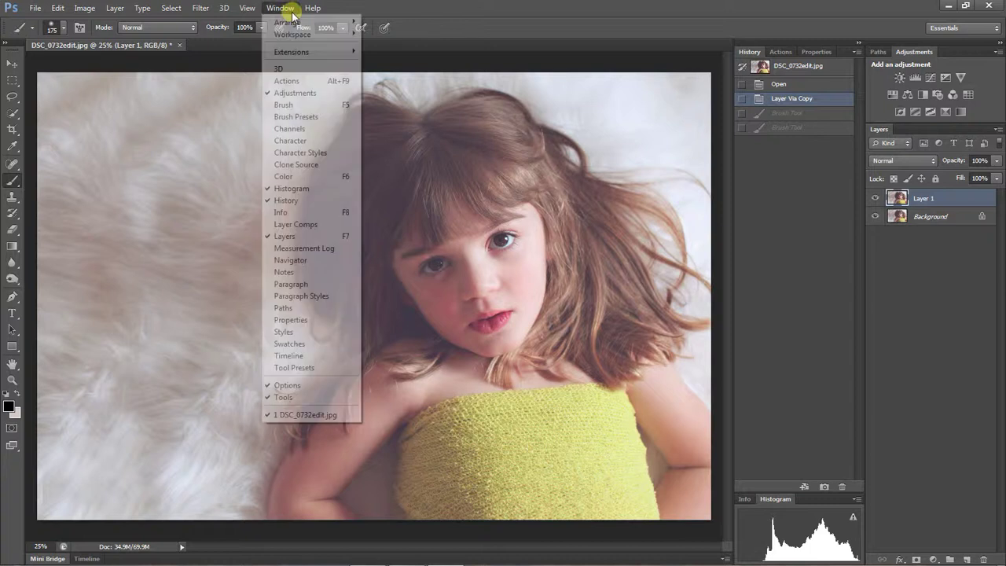
click(281, 7)
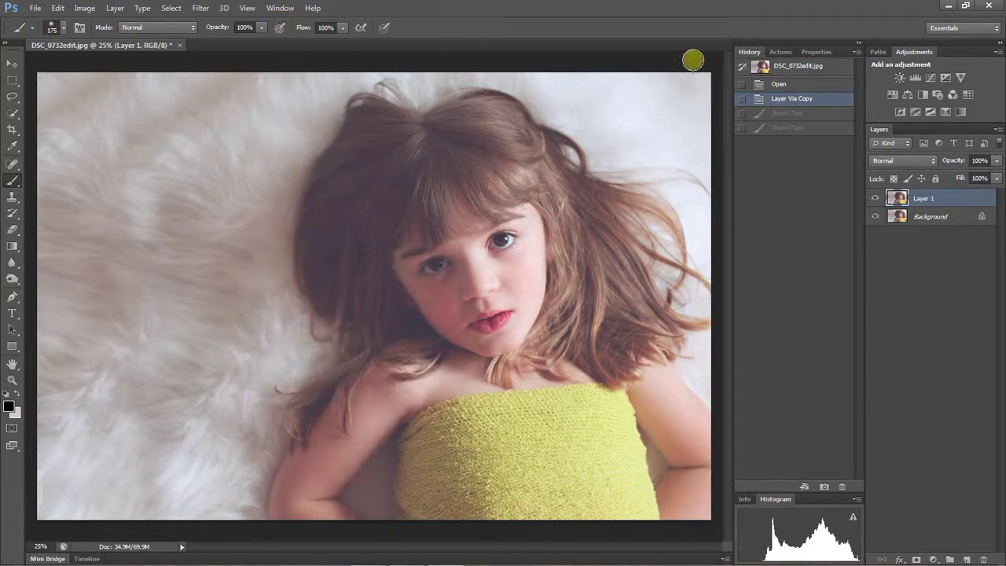
Step: Compare the Histogram and Info panels, leaving the Info panel displayed
click(746, 500)
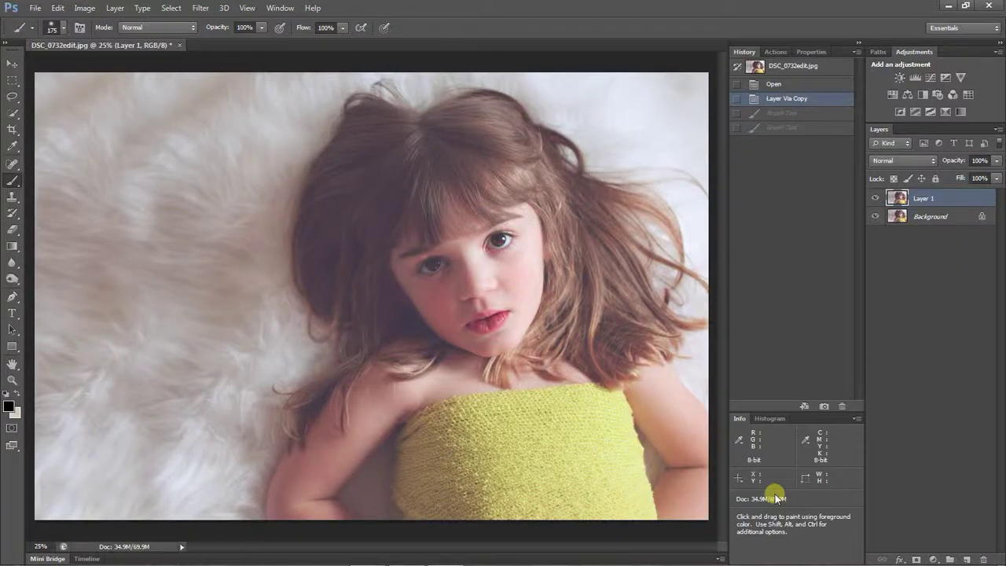
click(768, 419)
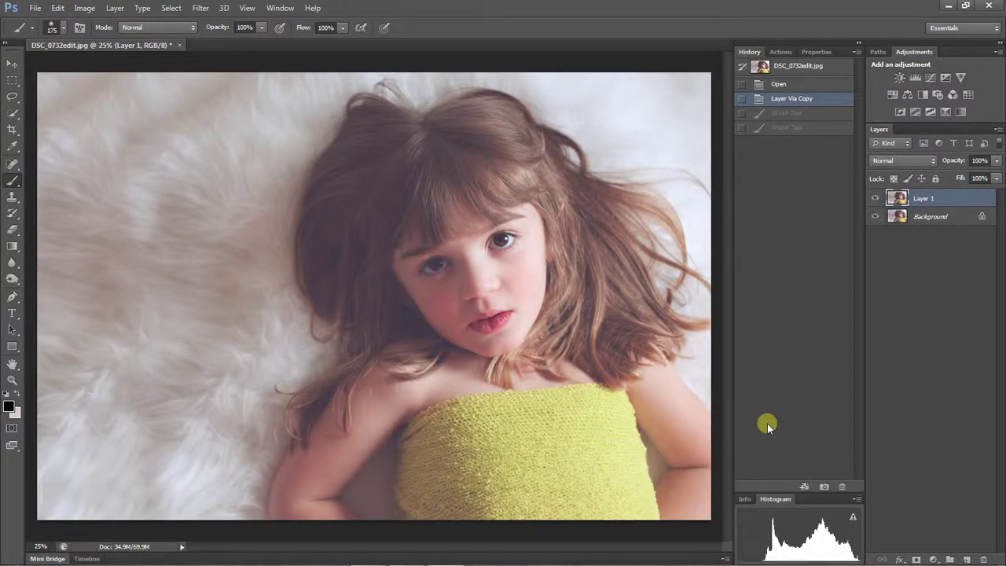
click(740, 499)
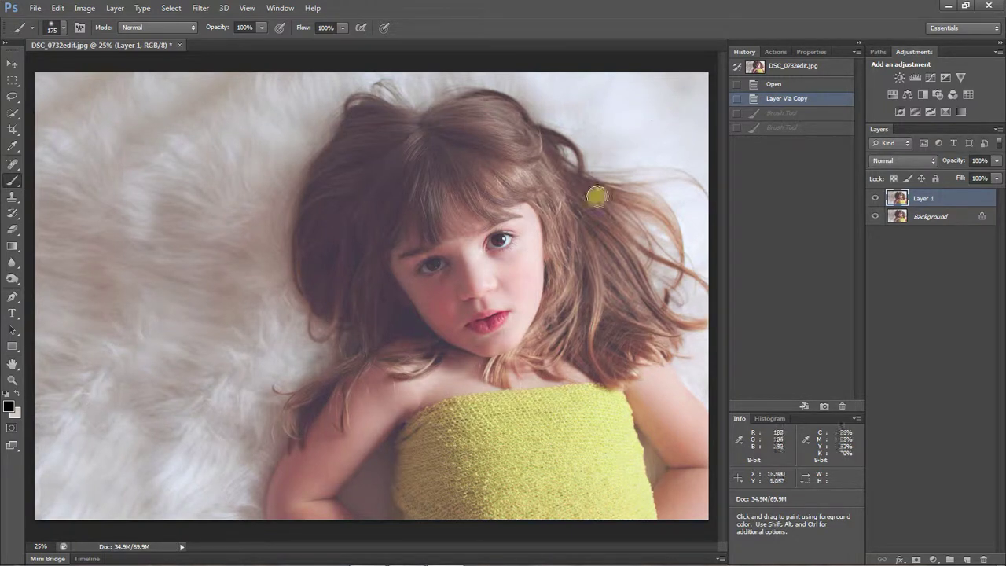
click(769, 418)
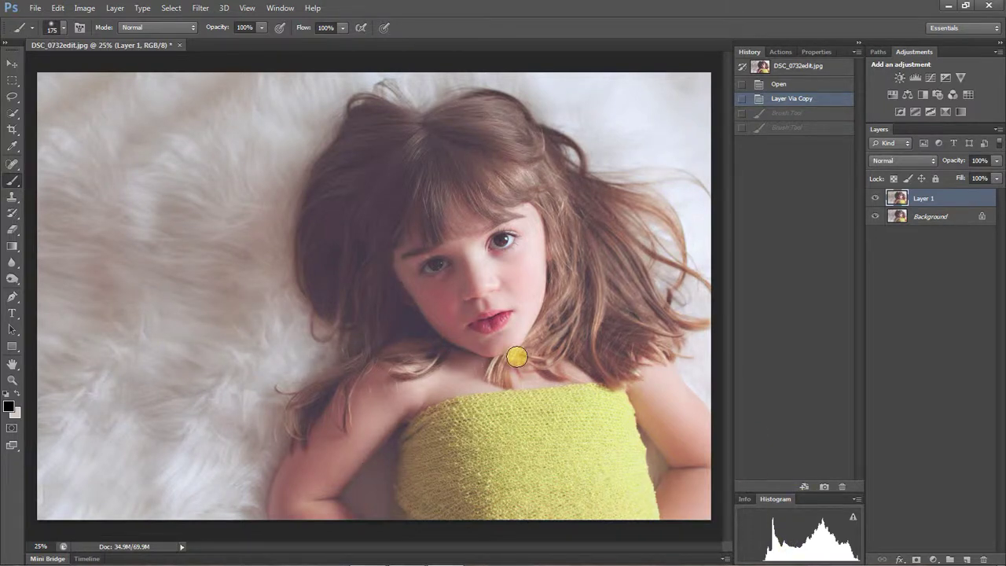
click(744, 499)
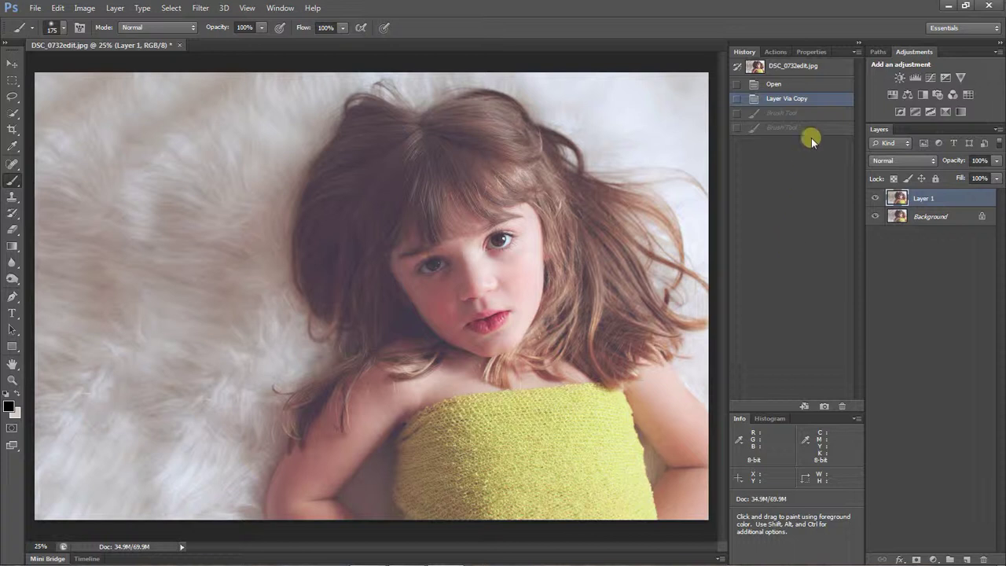
Step: Close the Properties panel, keeping History and Actions in its panel group
click(820, 51)
right_click(817, 51)
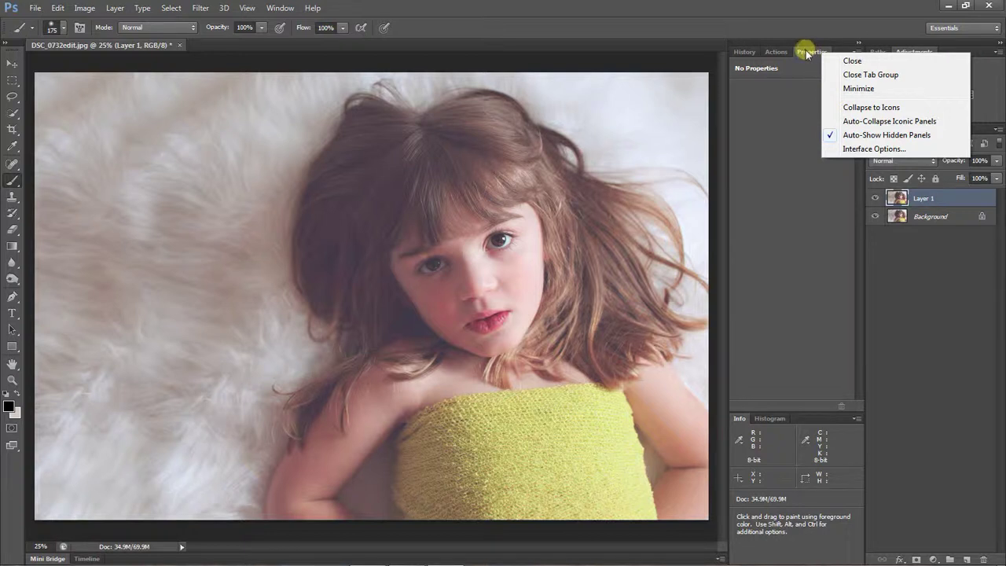
click(852, 61)
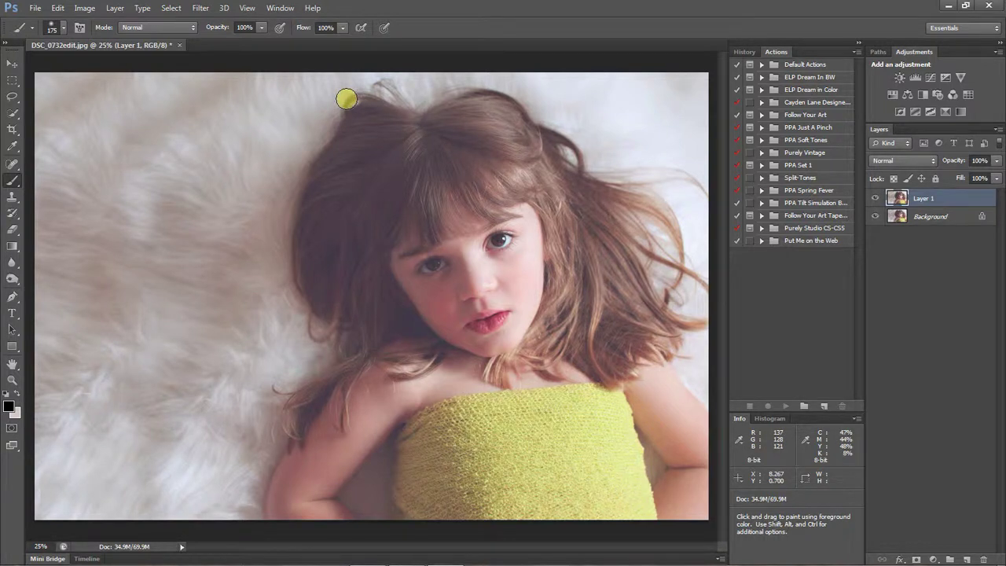
Step: Open the raw photo DSC_0717 from the February 19 folder through Camera Raw with its existing settings
click(36, 10)
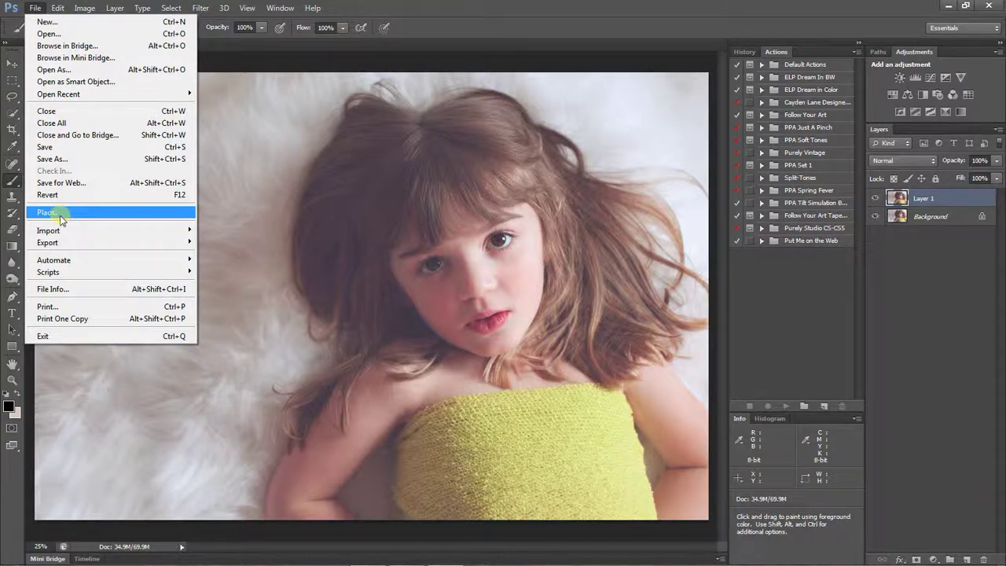
click(58, 8)
click(35, 8)
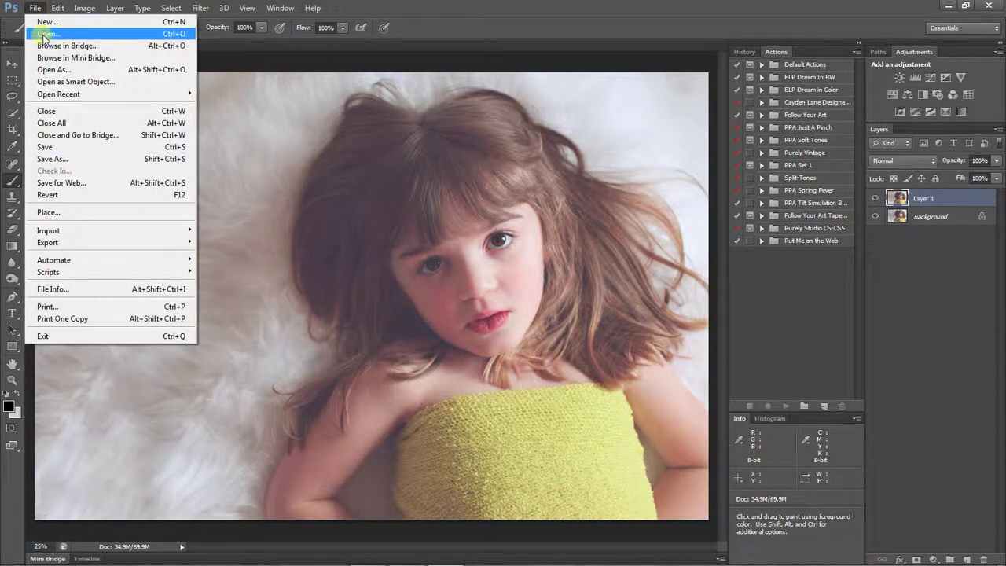
click(45, 34)
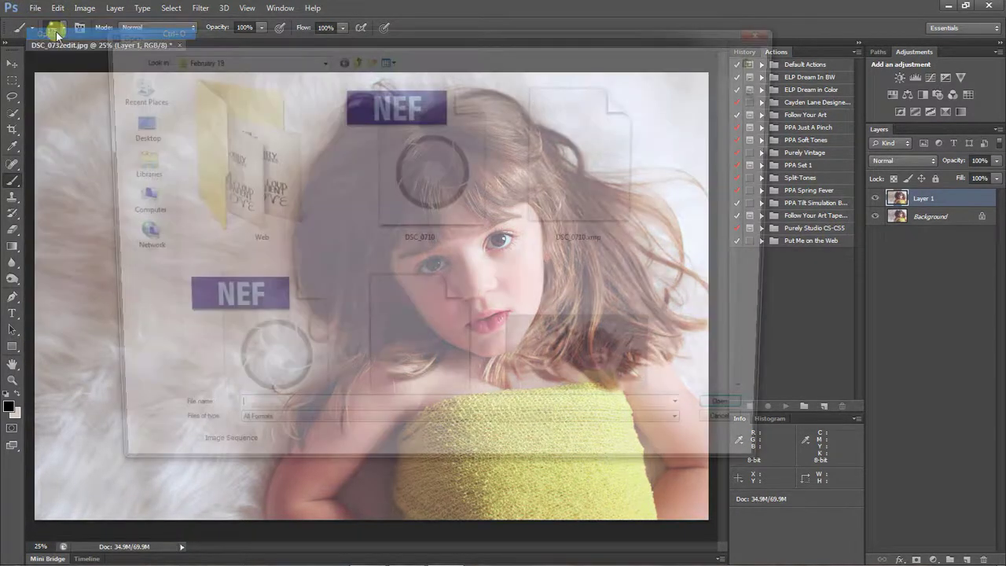
mouse_move(766, 86)
mouse_down()
mouse_move(769, 108)
mouse_move(765, 94)
mouse_up()
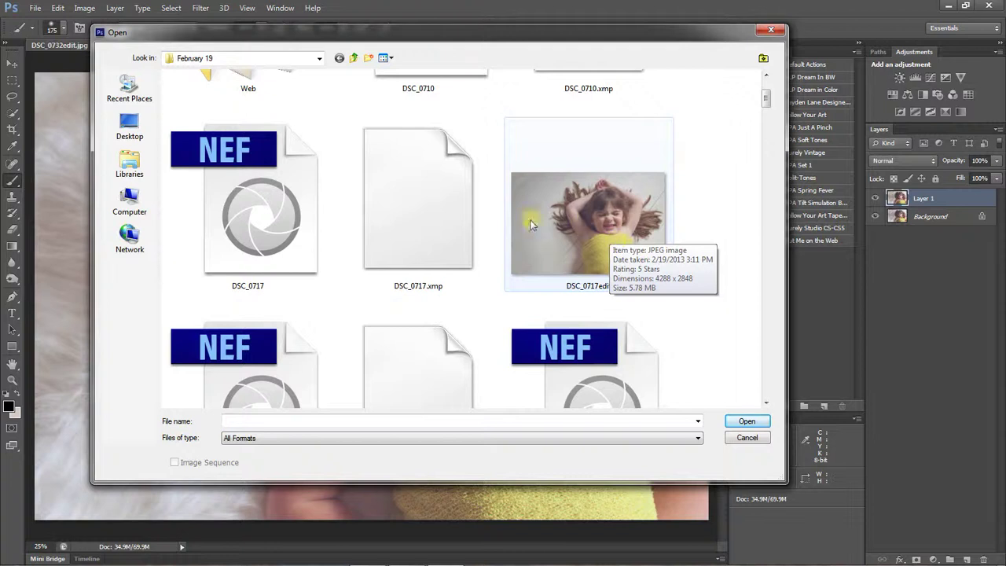
click(267, 206)
click(743, 422)
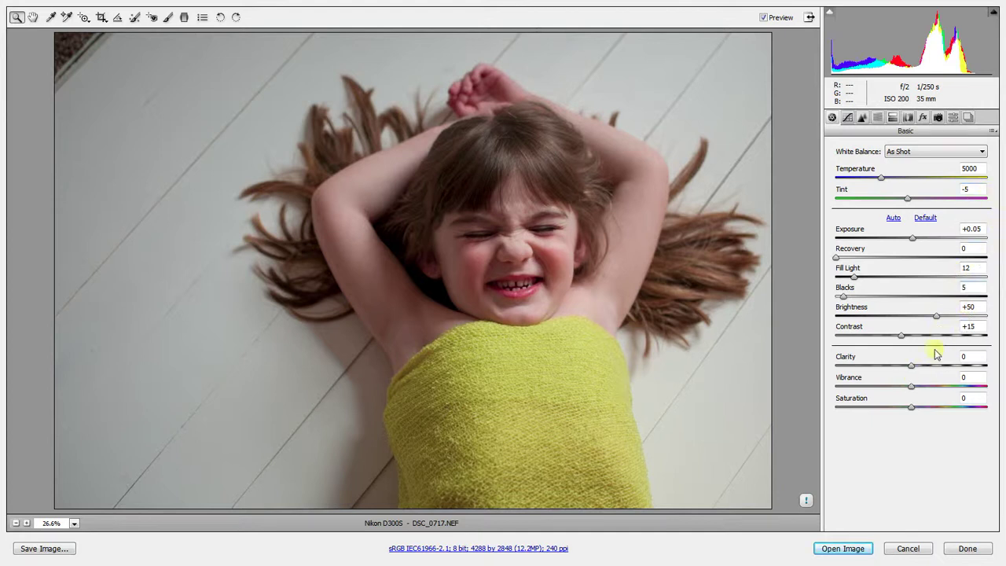
click(831, 548)
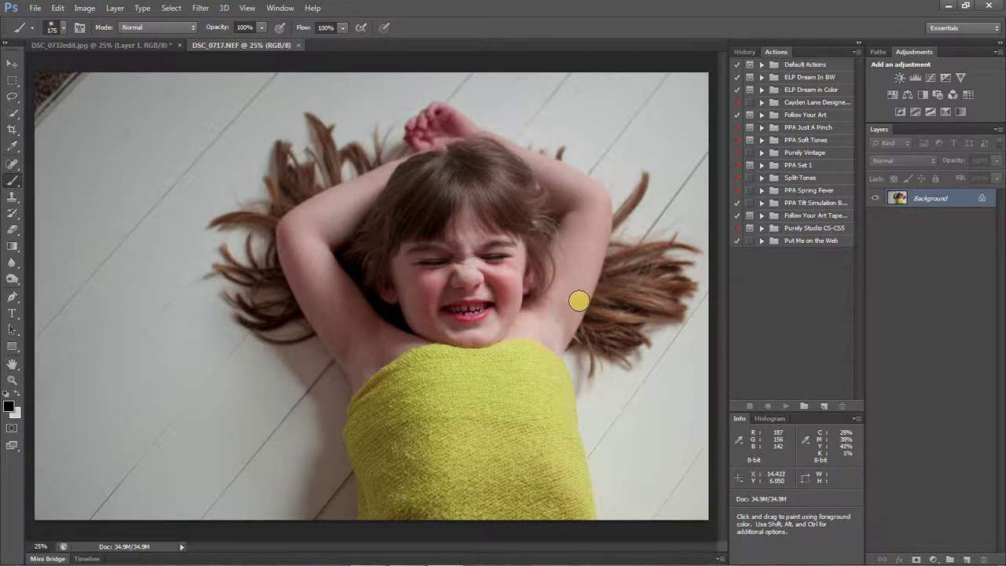
Step: Review the undo and step backward commands, and bring the History panel forward in place of Actions
click(60, 8)
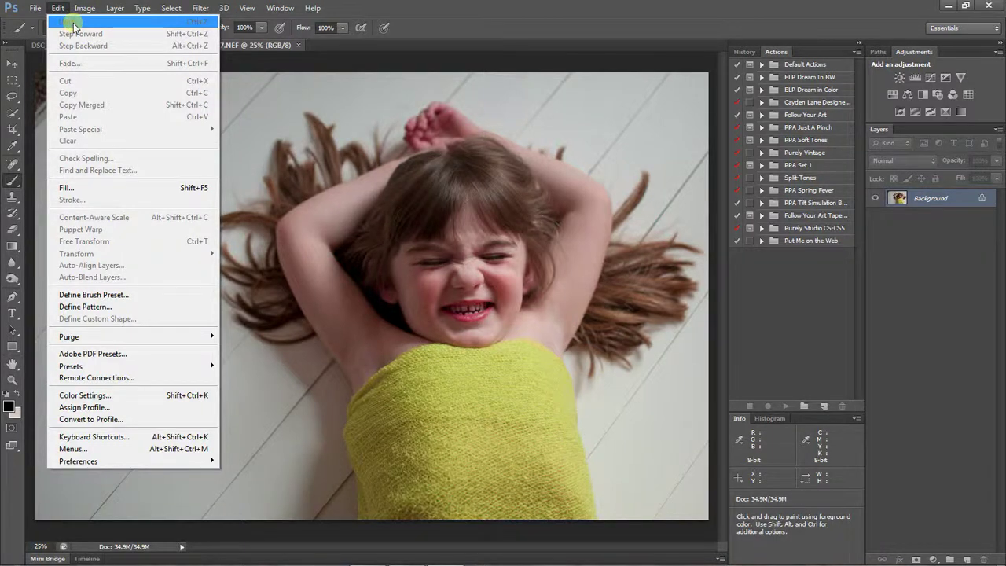
click(747, 53)
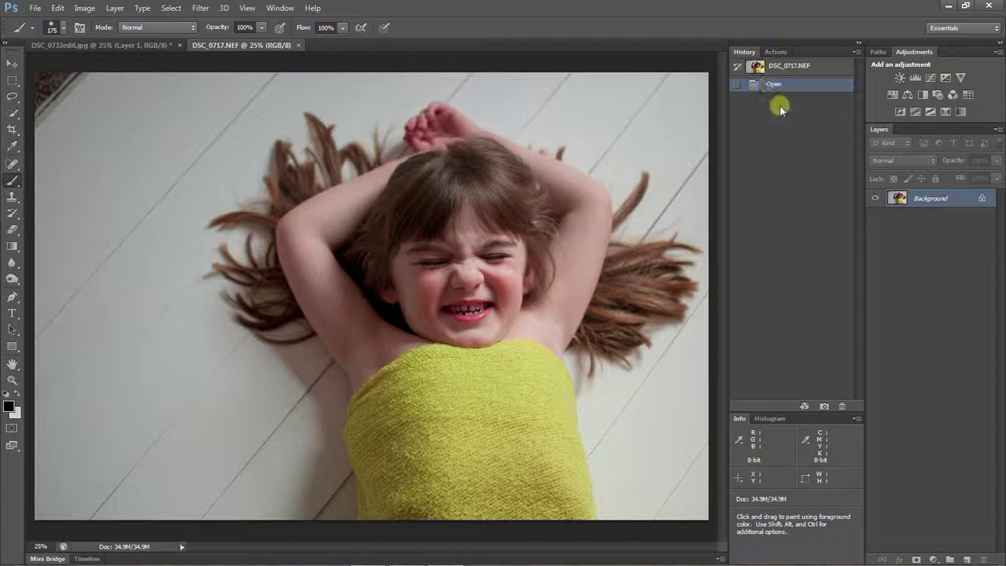
click(58, 8)
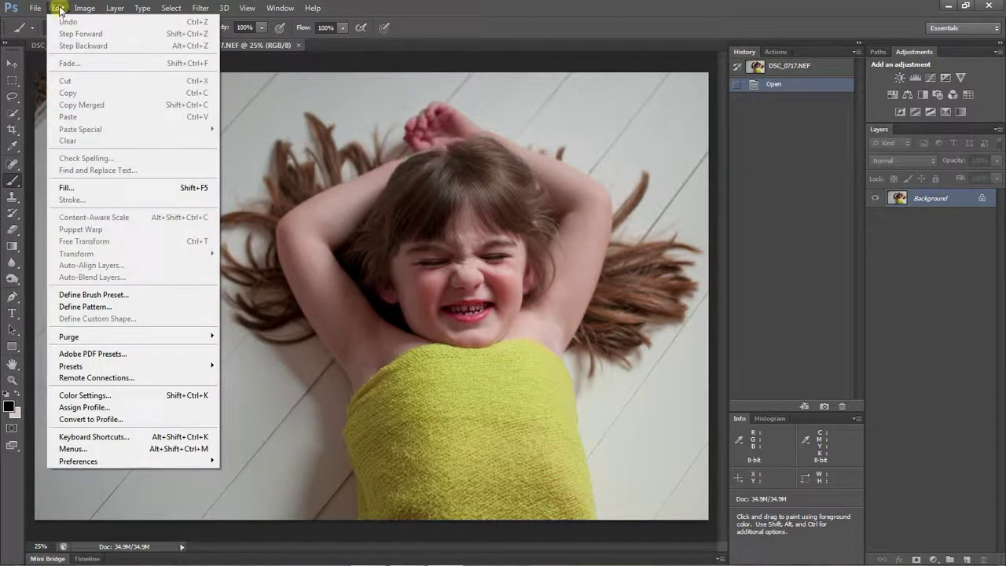
click(58, 8)
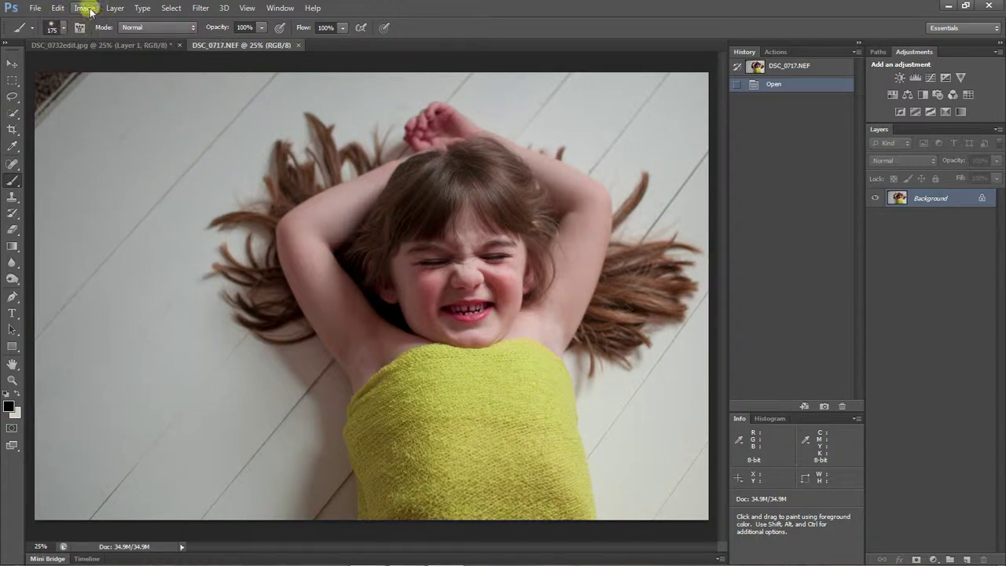
Step: Examine the available image color modes and the list of image adjustments, comparing them with the Adjustments panel
click(87, 7)
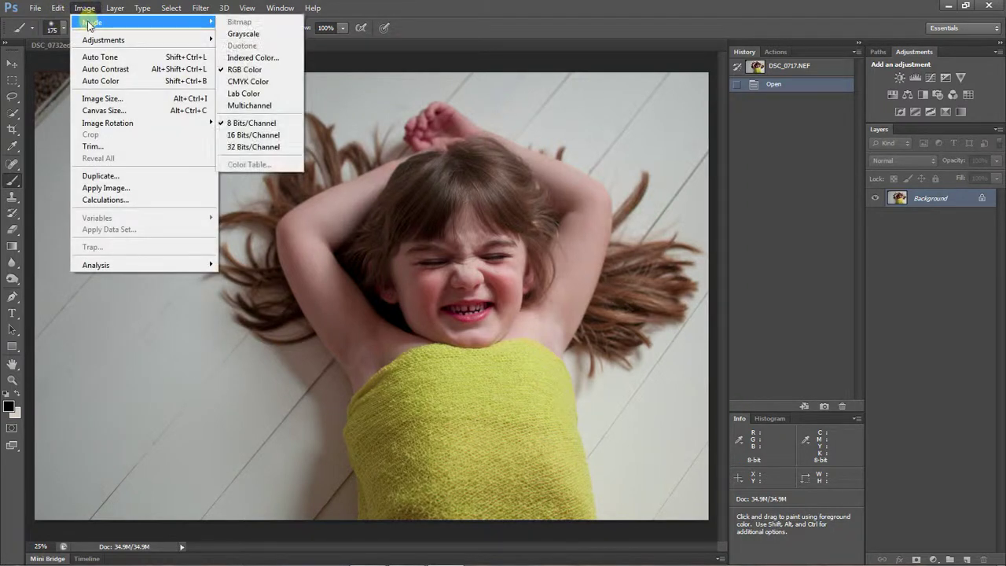
mouse_move(88, 39)
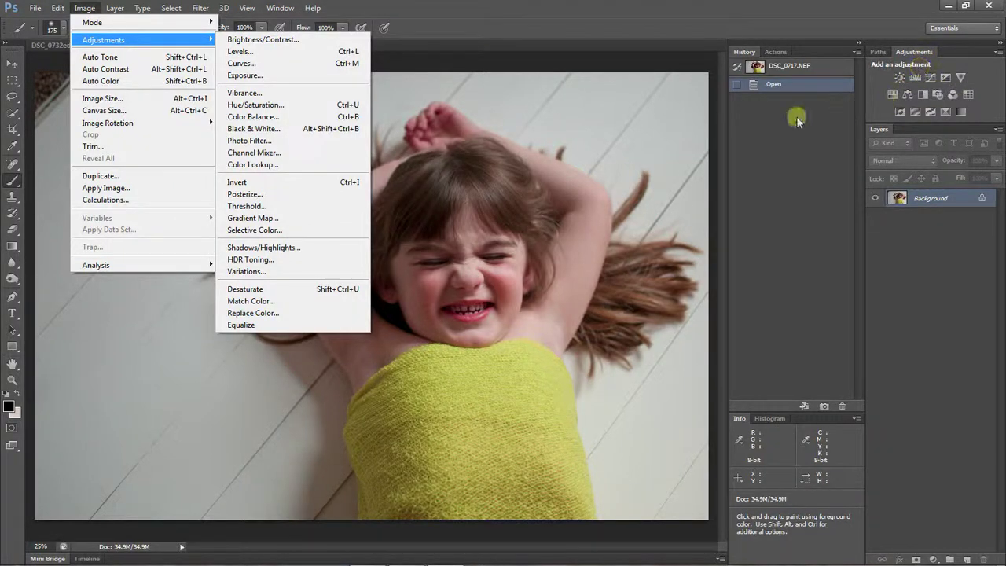
click(167, 9)
click(84, 8)
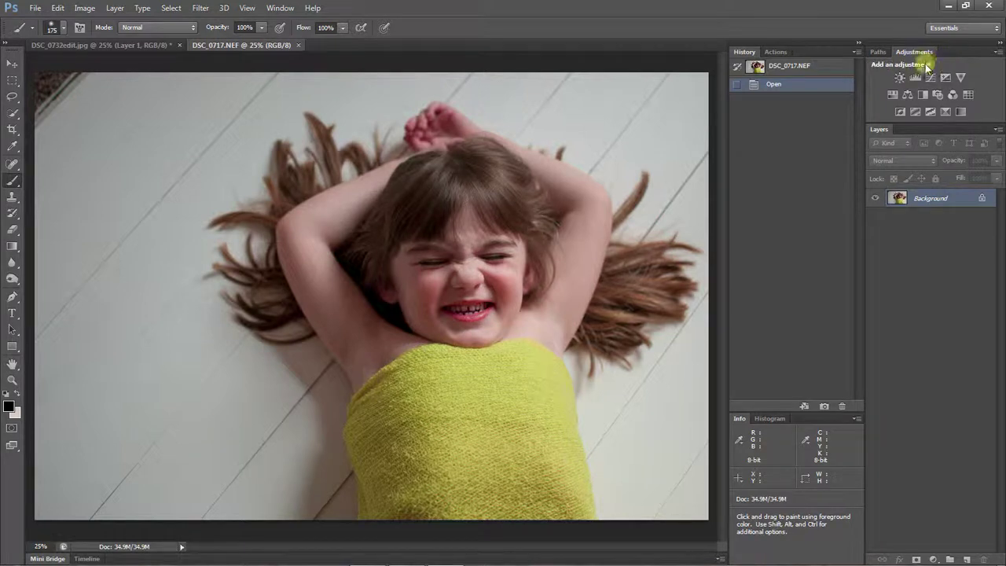
Step: Close the Paths panel, keeping the Adjustments panel in its group
click(884, 52)
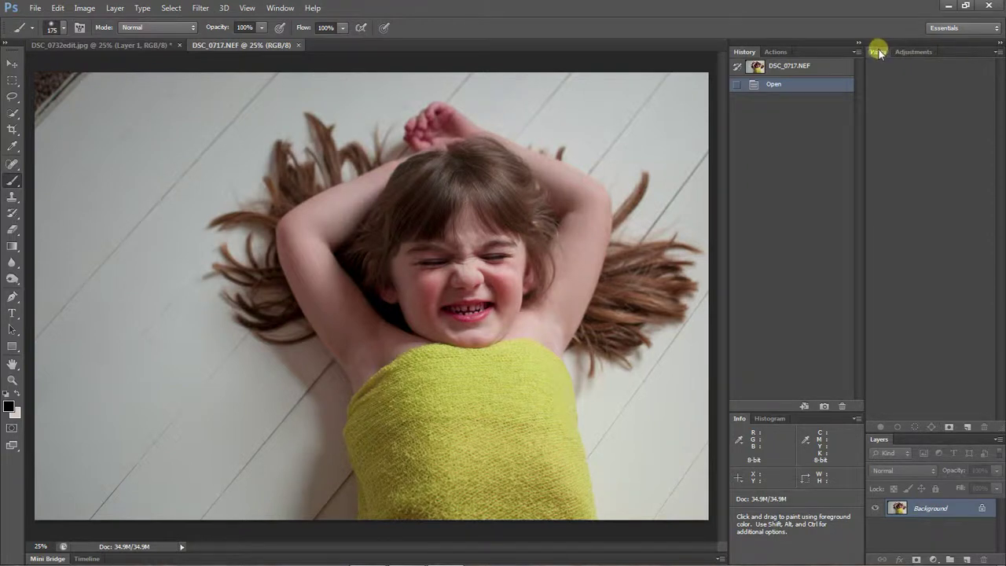
right_click(879, 52)
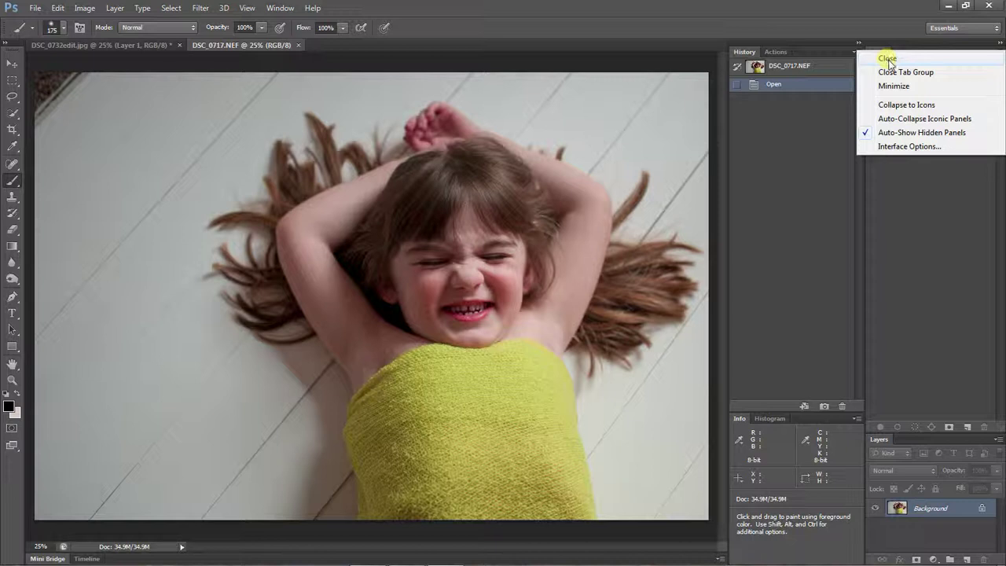
click(889, 59)
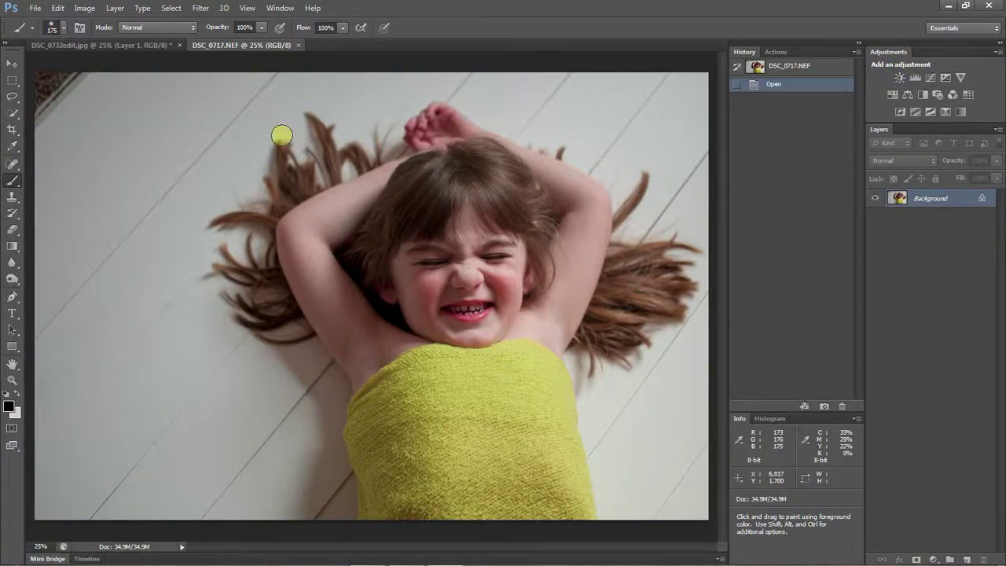
Step: Duplicate the DSC_0717 image, naming the copy with the girl's first name followed by "Black and White"
click(86, 9)
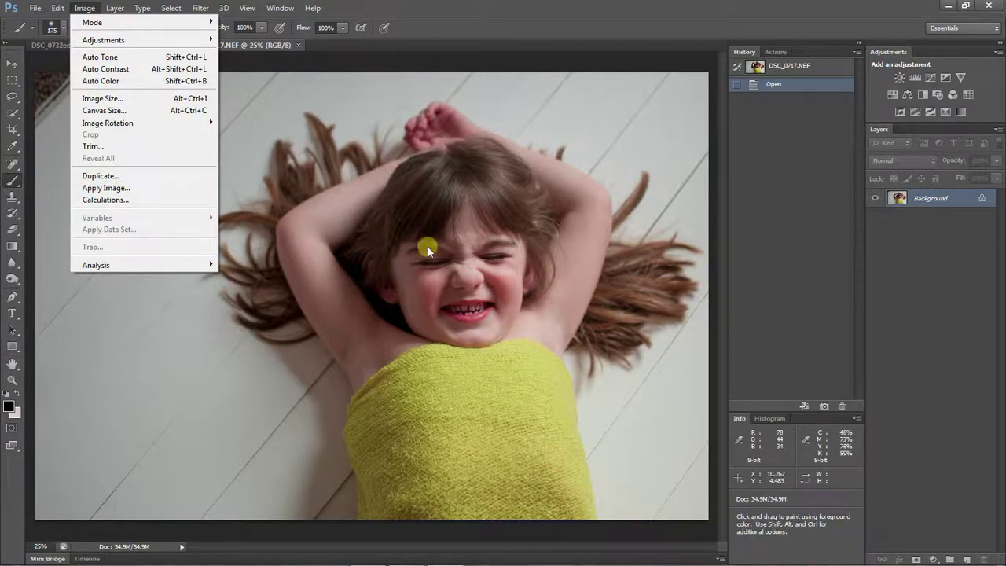
click(131, 177)
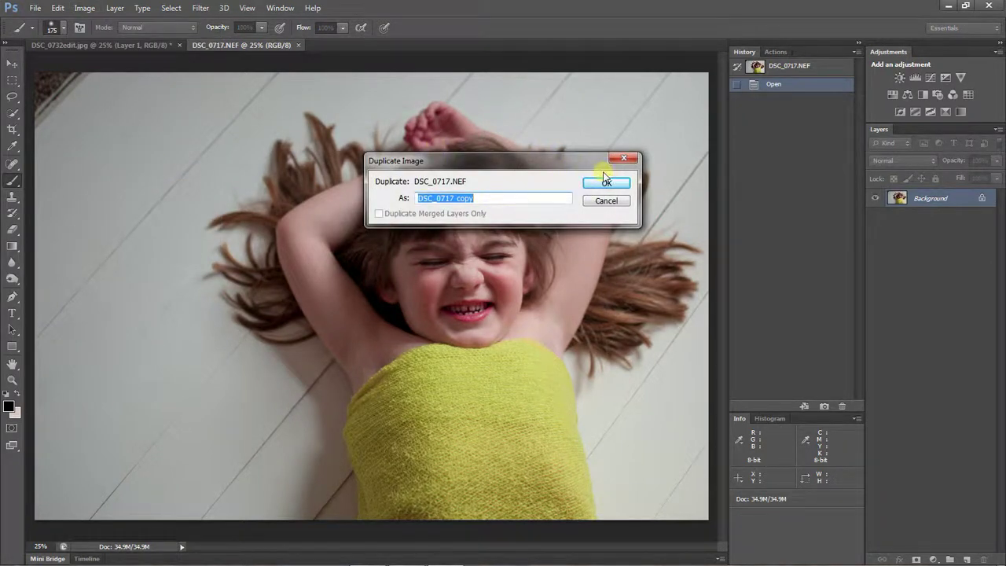
key(End)
text(Whit)
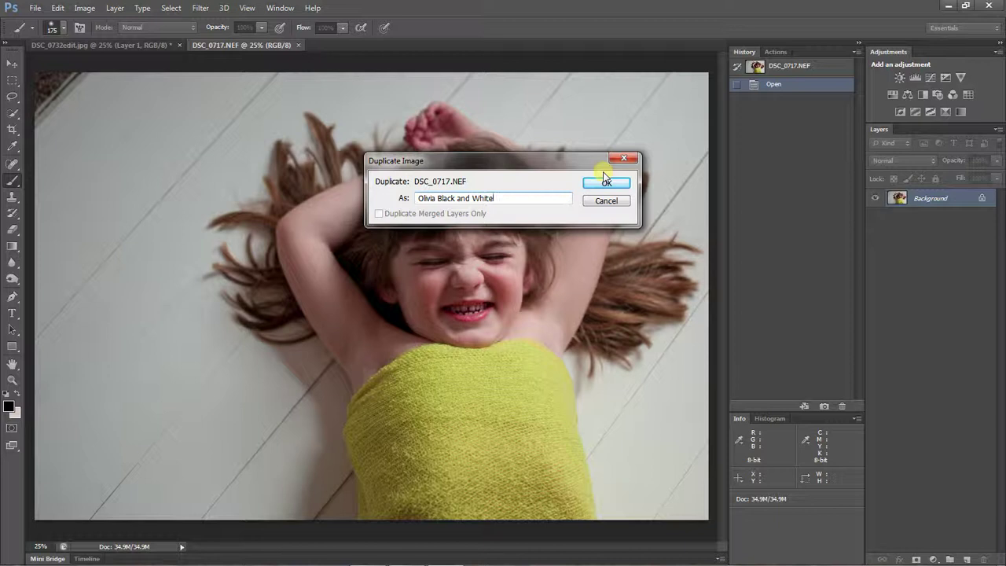
click(605, 180)
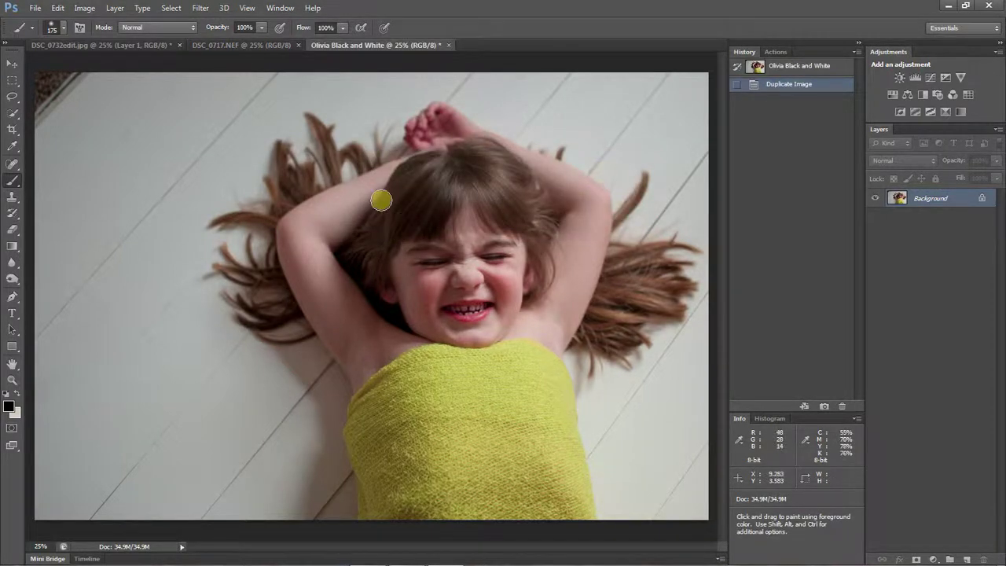
Step: Switch back and forth between the original DSC_0717 photo and its Black and White copy to compare them
click(237, 45)
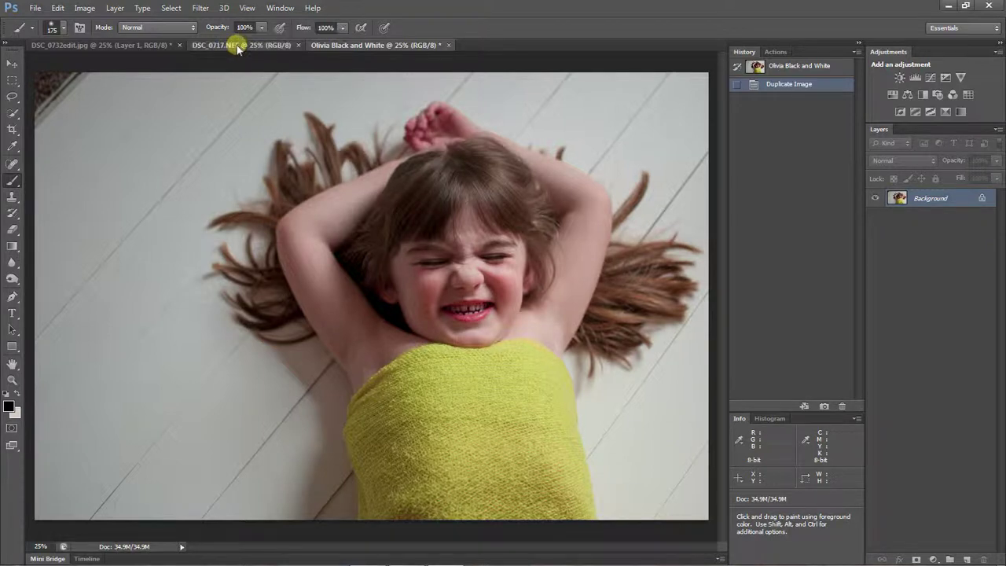
click(359, 45)
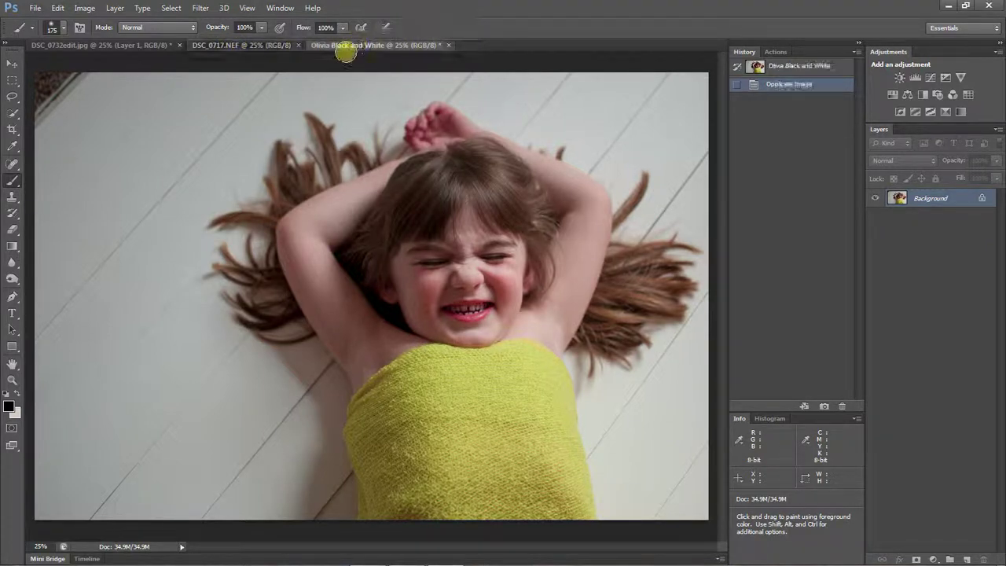
click(270, 47)
click(354, 44)
click(264, 44)
click(346, 45)
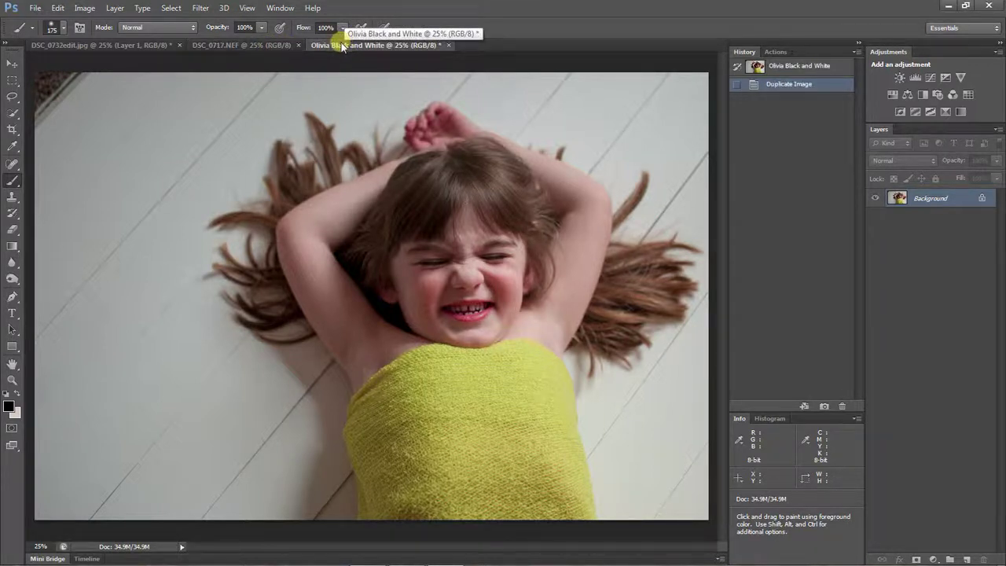
click(252, 46)
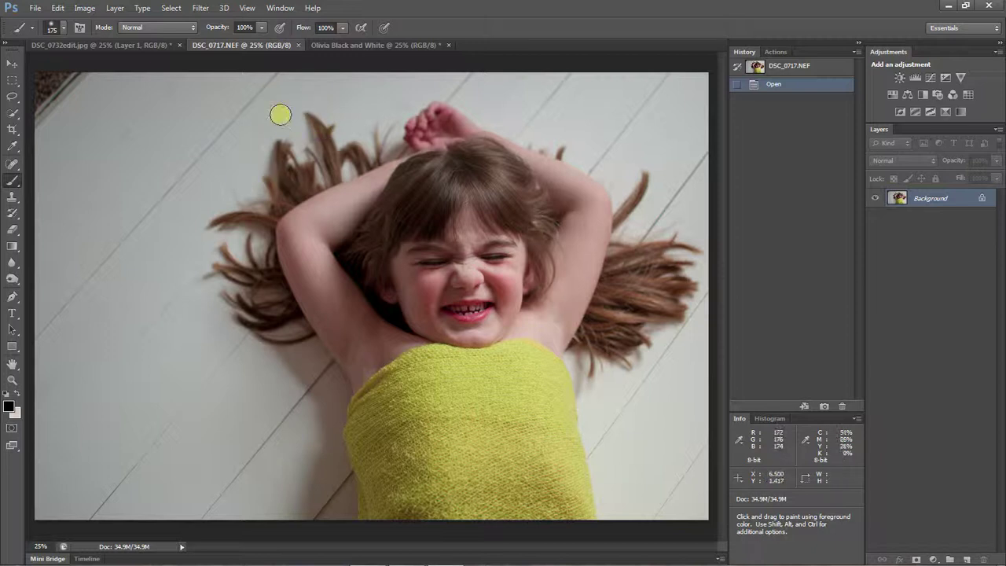
Step: Close the duplicated Black and White image without saving it
click(407, 45)
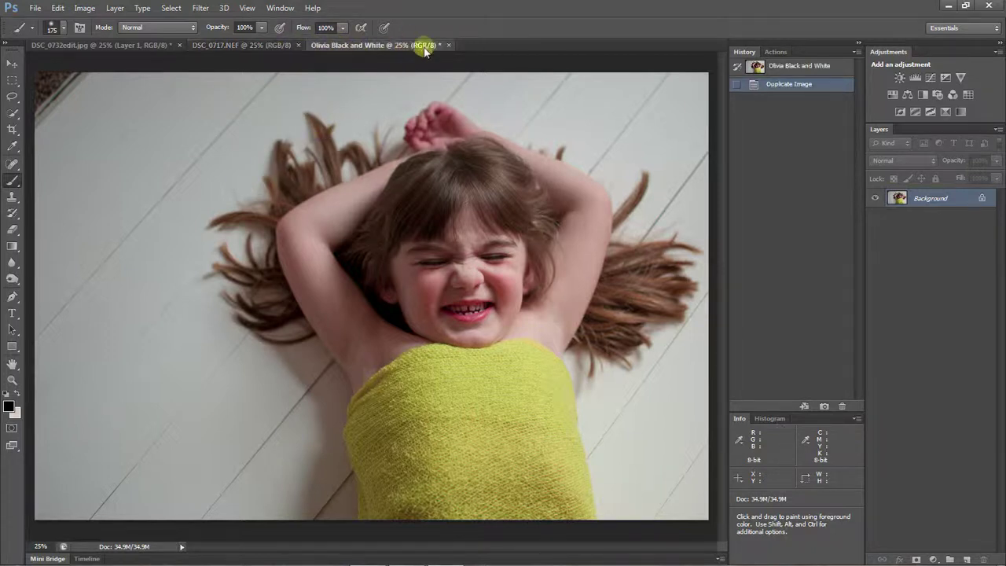
click(449, 45)
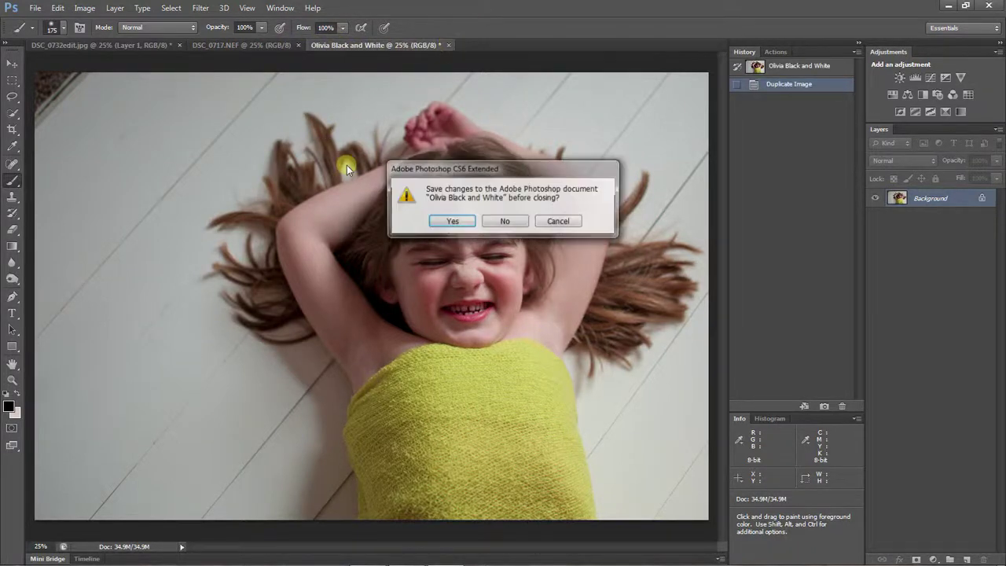
click(509, 222)
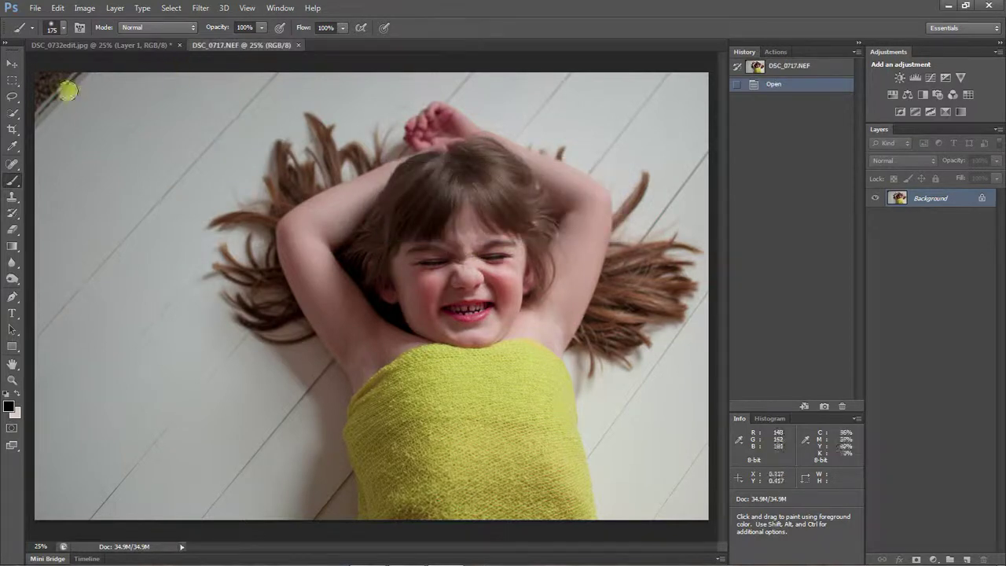
Step: Review the available layer commands, including new layers and adjustment layers, along with the type and selection commands
click(86, 9)
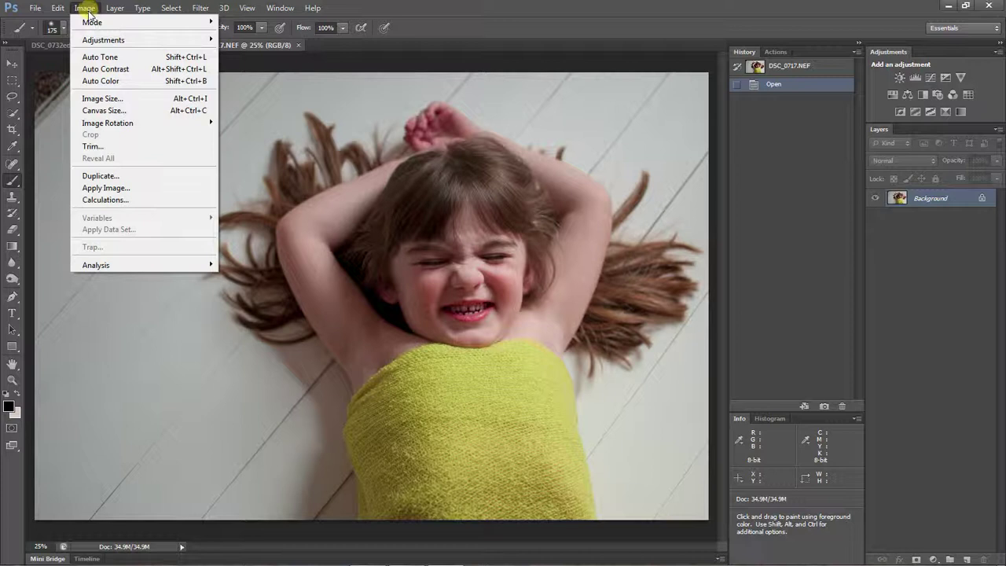
mouse_move(116, 9)
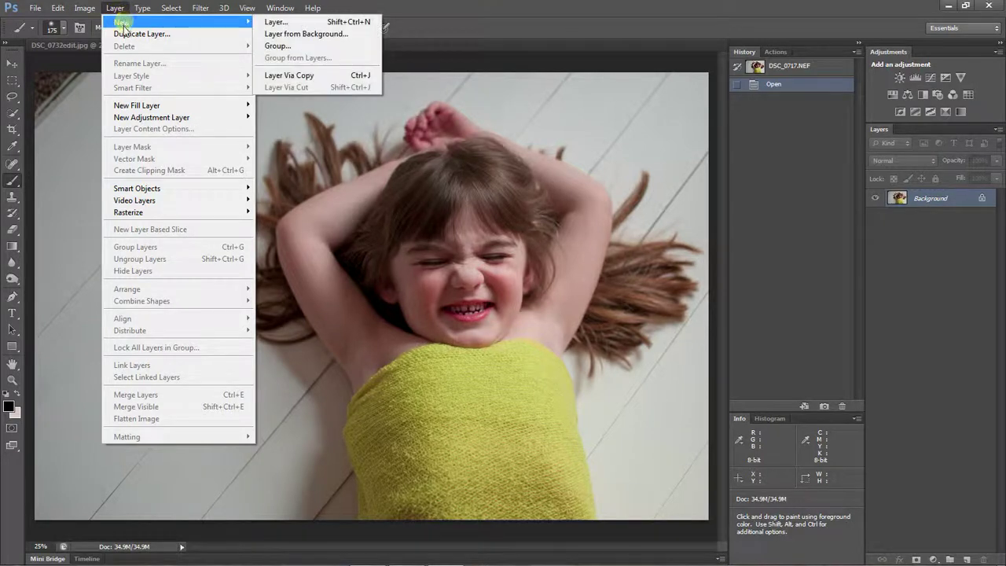
mouse_move(139, 118)
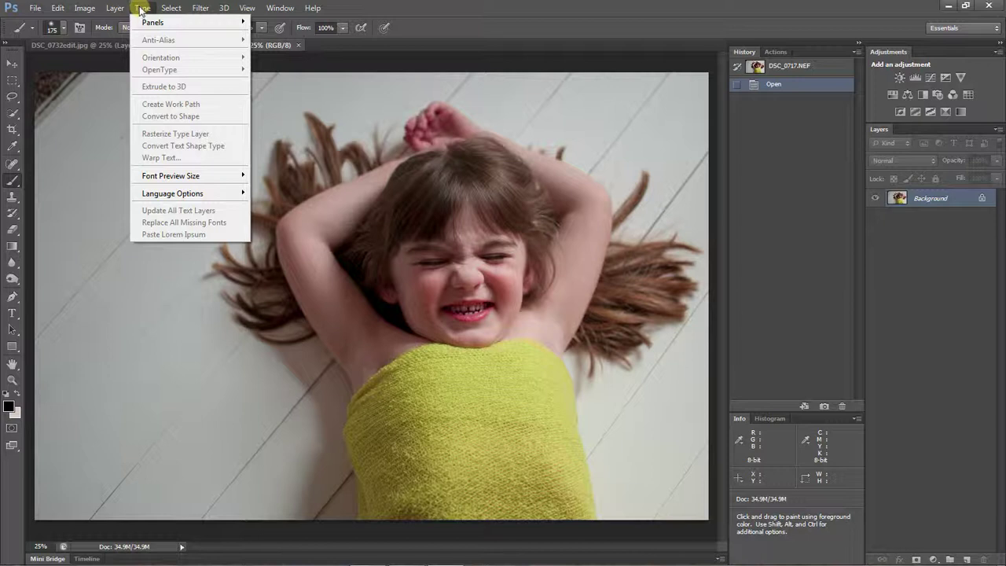
click(141, 8)
click(170, 8)
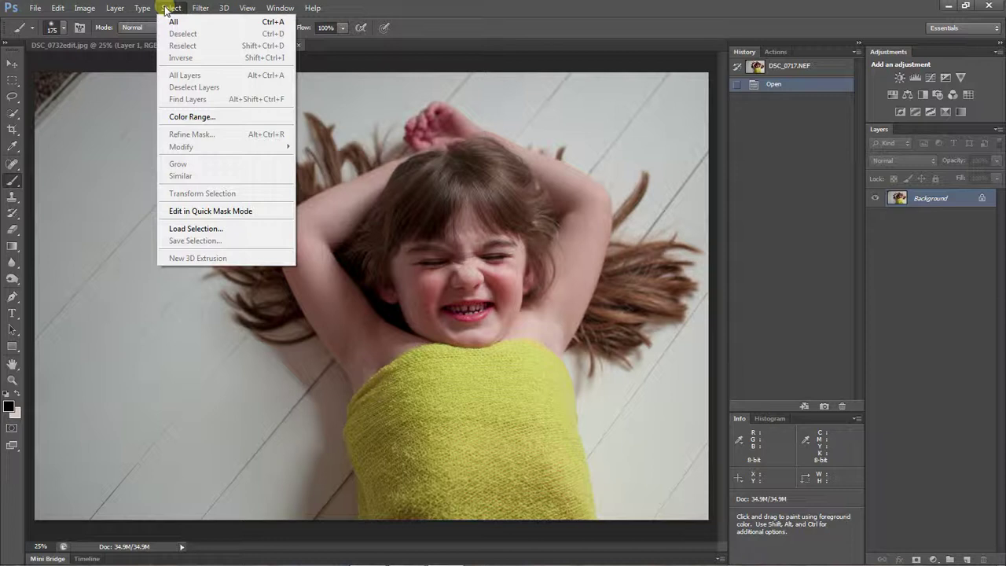
click(171, 9)
Step: Review the available filters, including the Sharpen and Blur groups, and the 3D commands
click(209, 10)
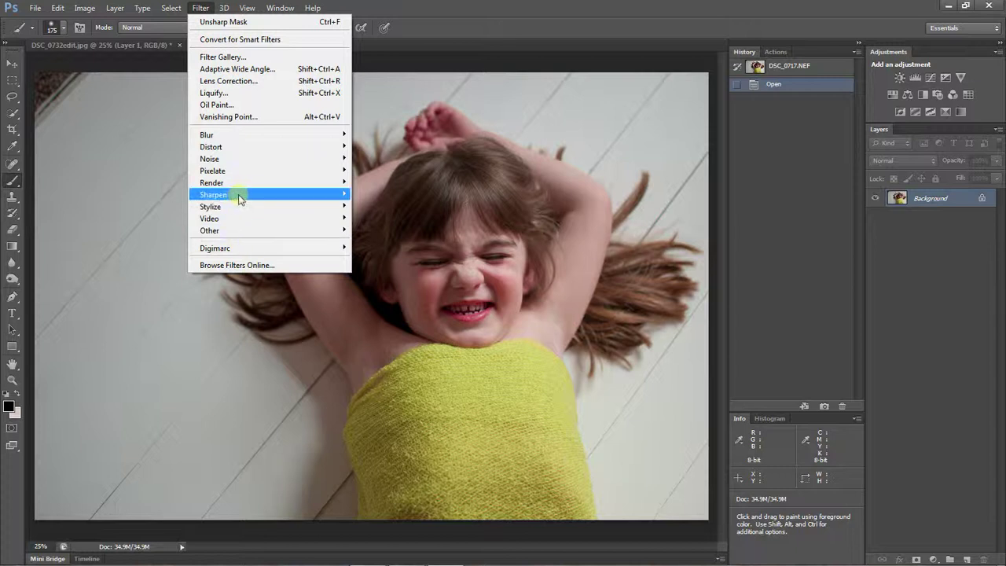
mouse_move(242, 195)
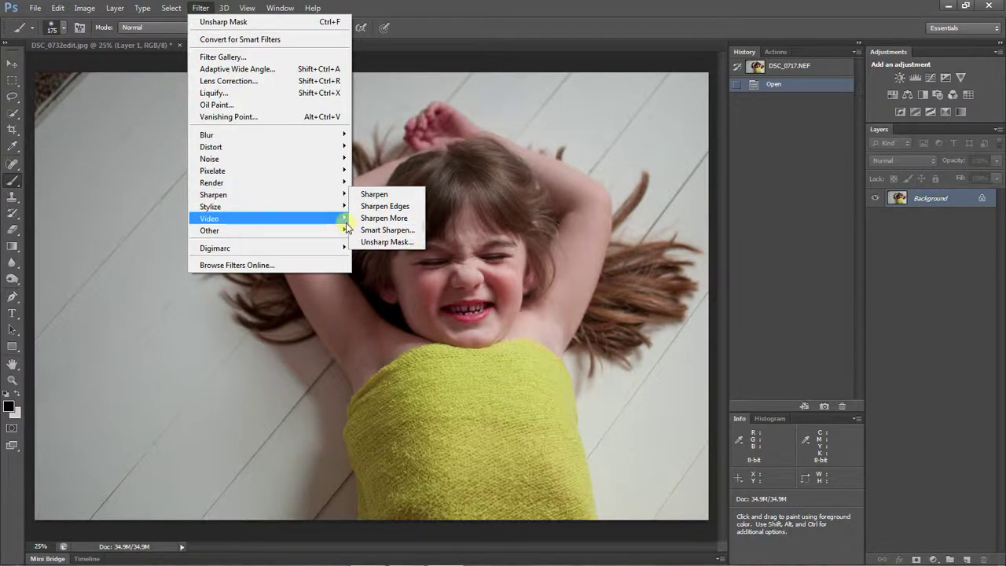
mouse_move(332, 135)
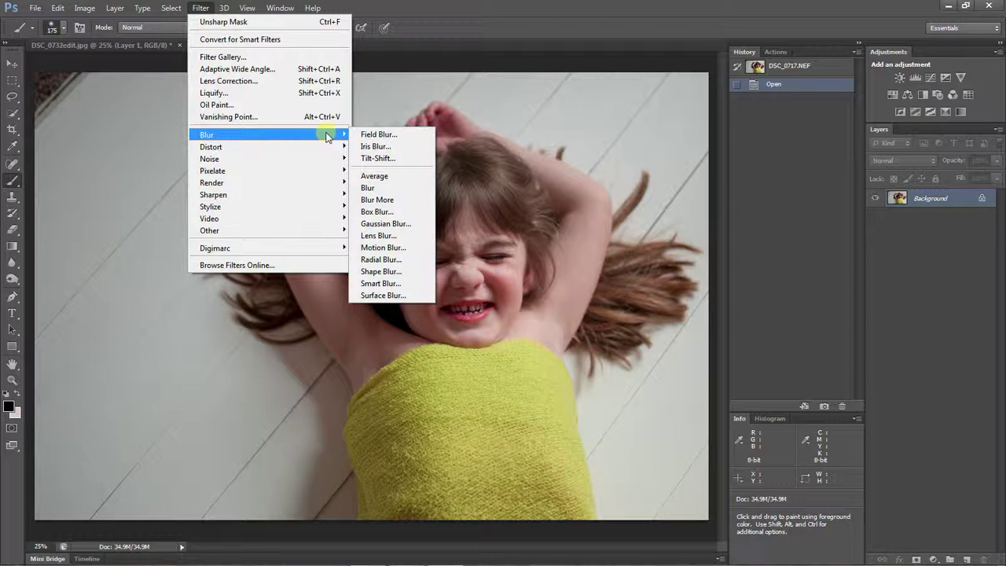
click(199, 8)
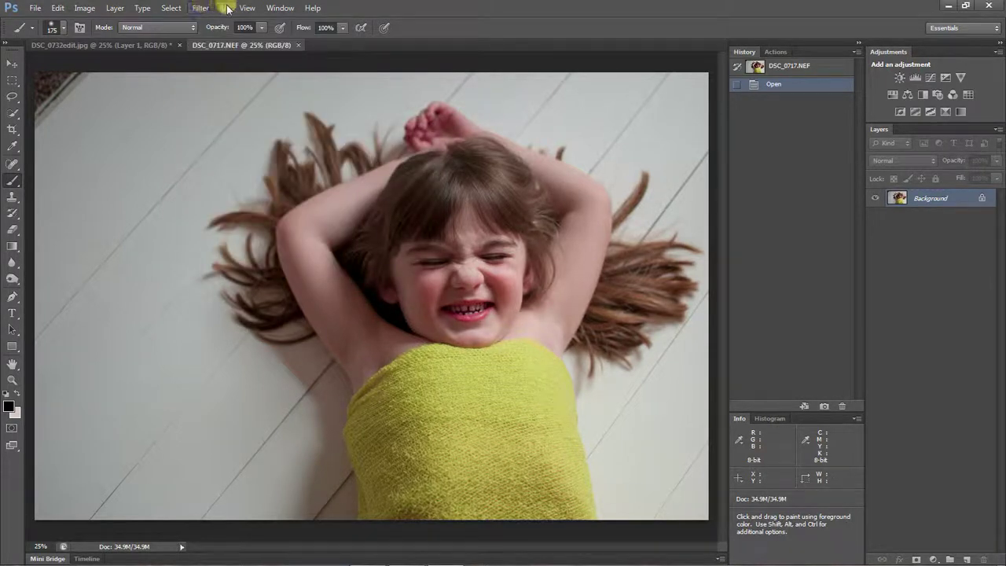
click(226, 8)
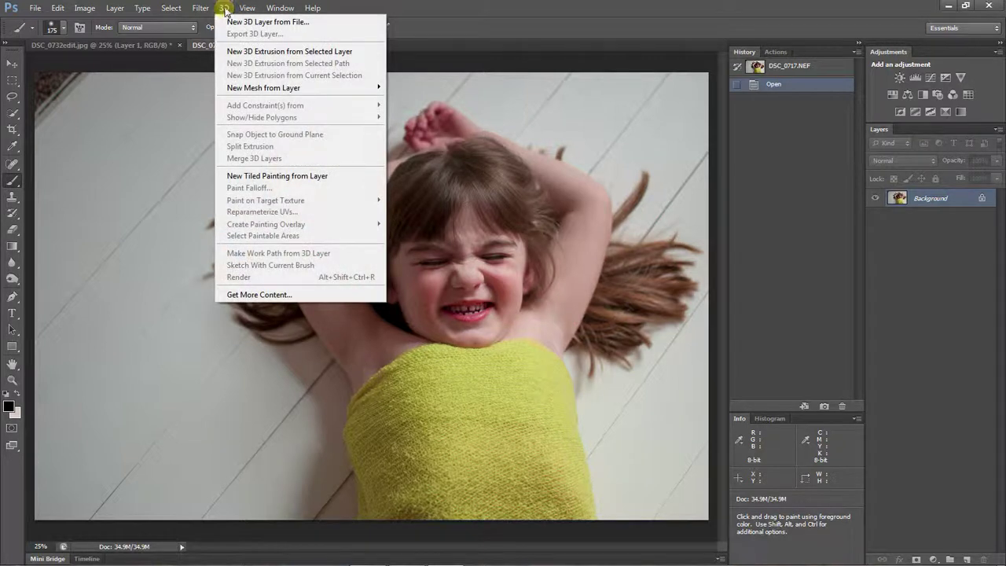
click(226, 9)
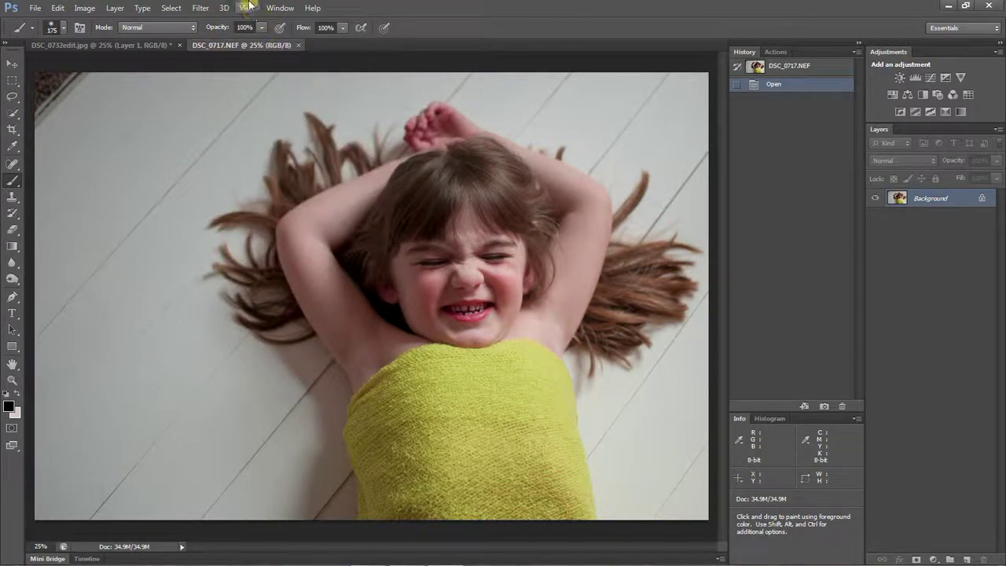
Step: Review the view commands and zoom the DSC_0717 photo in to 66.67%
click(248, 9)
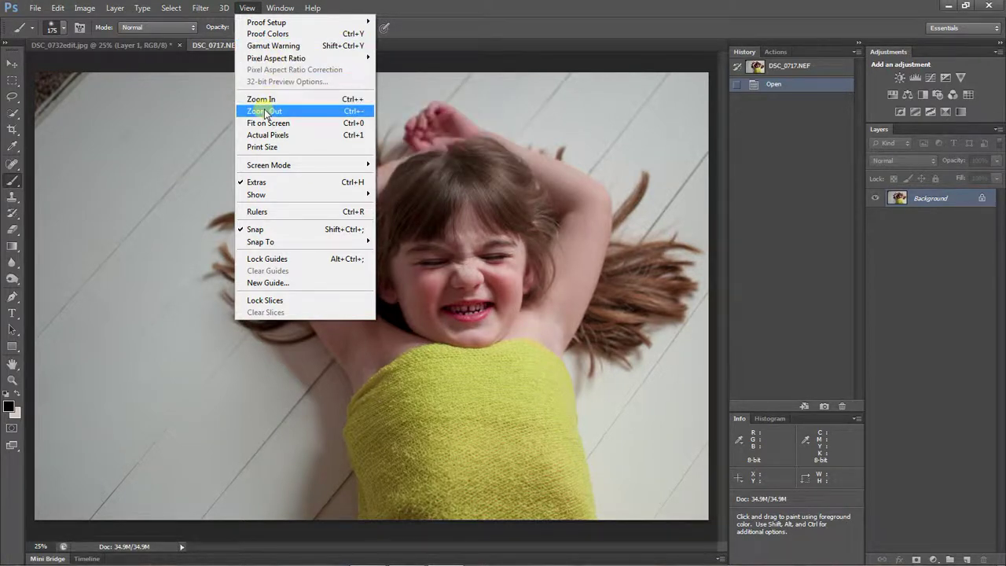
click(248, 8)
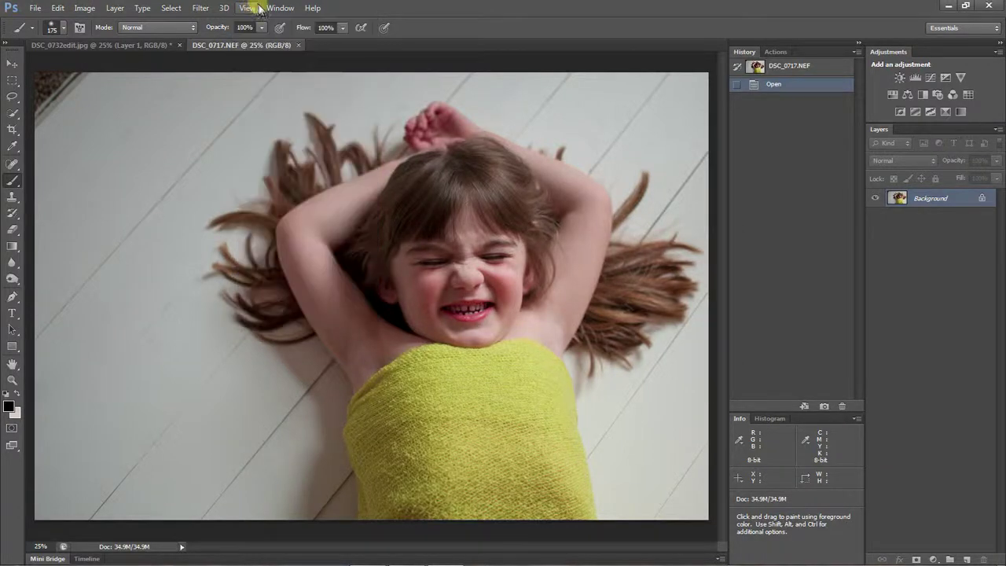
key(ctrl)
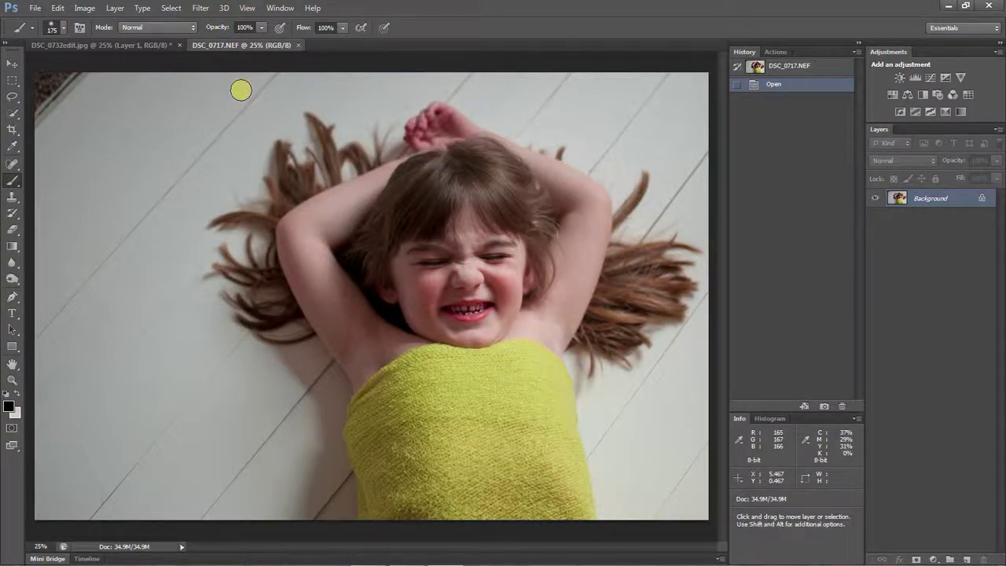
key(ctrl+plus)
key(ctrl+plus)
key(ctrl+plus)
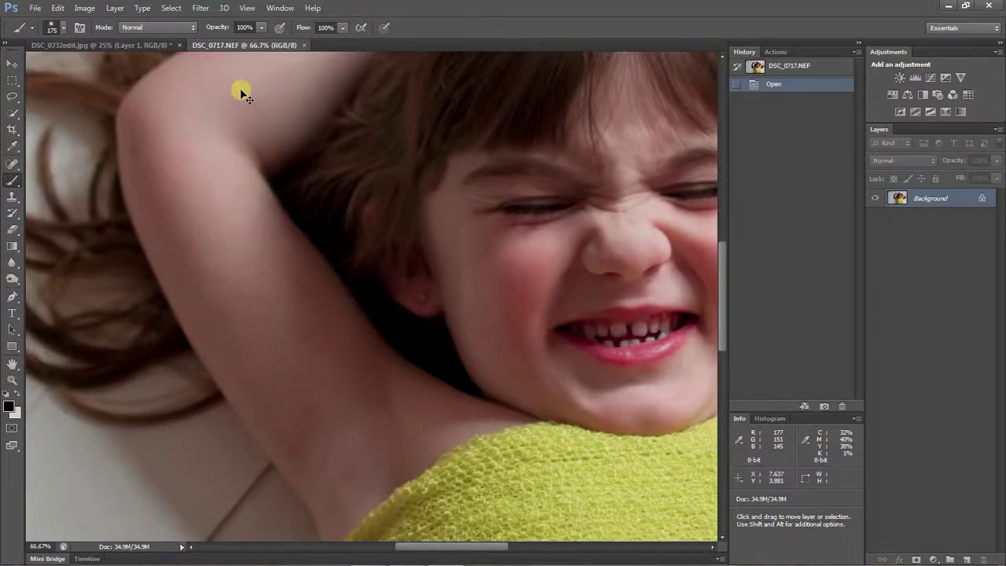
Step: Zoom the DSC_0717 photo out to 16.67%, and back in to 25% so the whole image fits the view
key(ctrl+minus)
key(ctrl+minus)
key(ctrl+minus)
key(ctrl+minus)
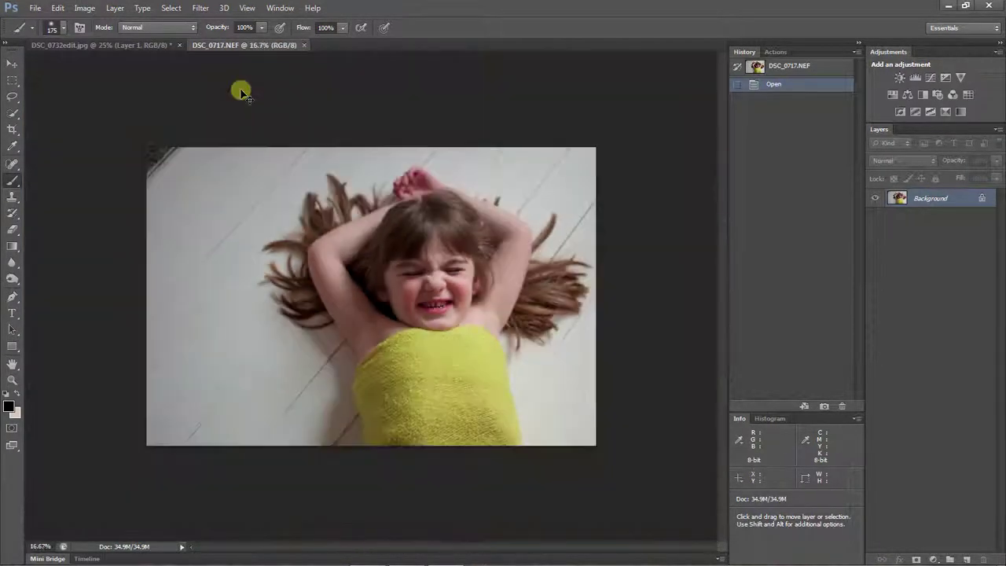
key(ctrl+plus)
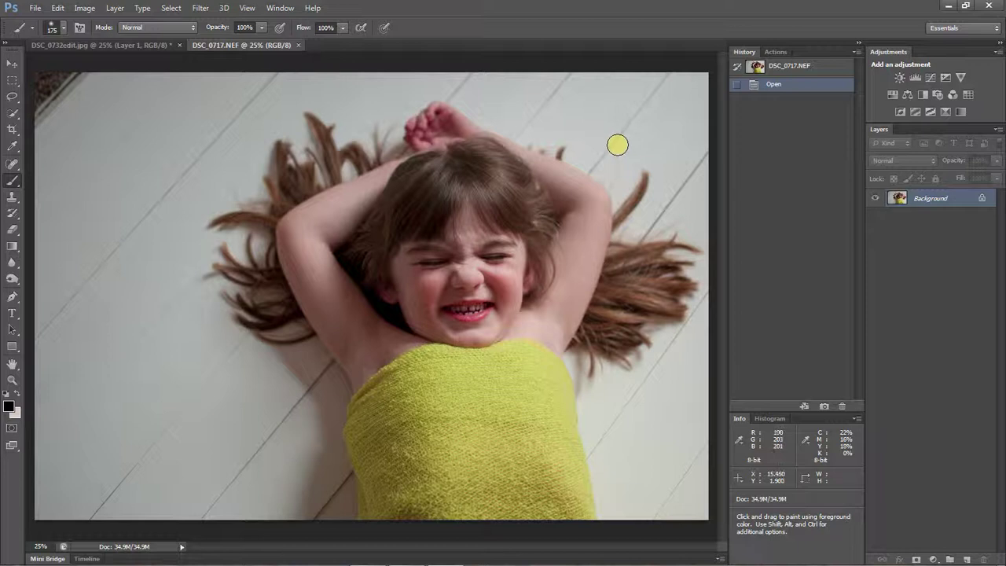
Step: Review the list of panels that can be shown or hidden, along with the available help and support commands
click(284, 9)
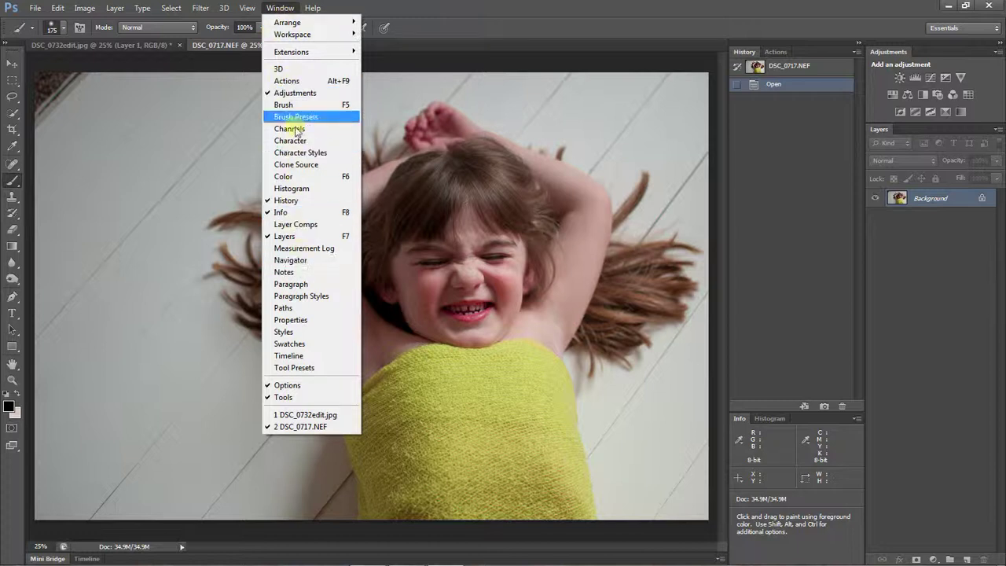
click(285, 8)
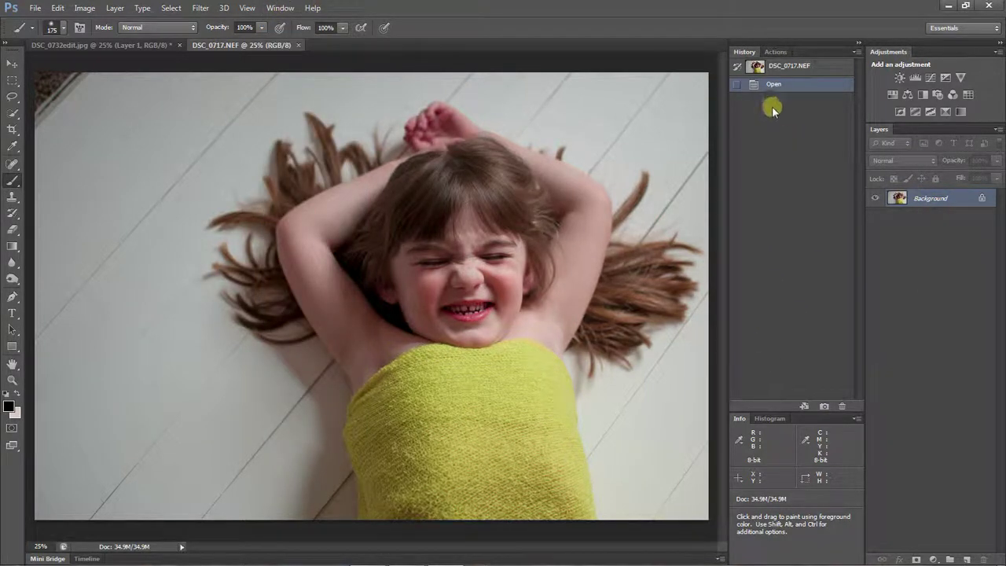
click(313, 8)
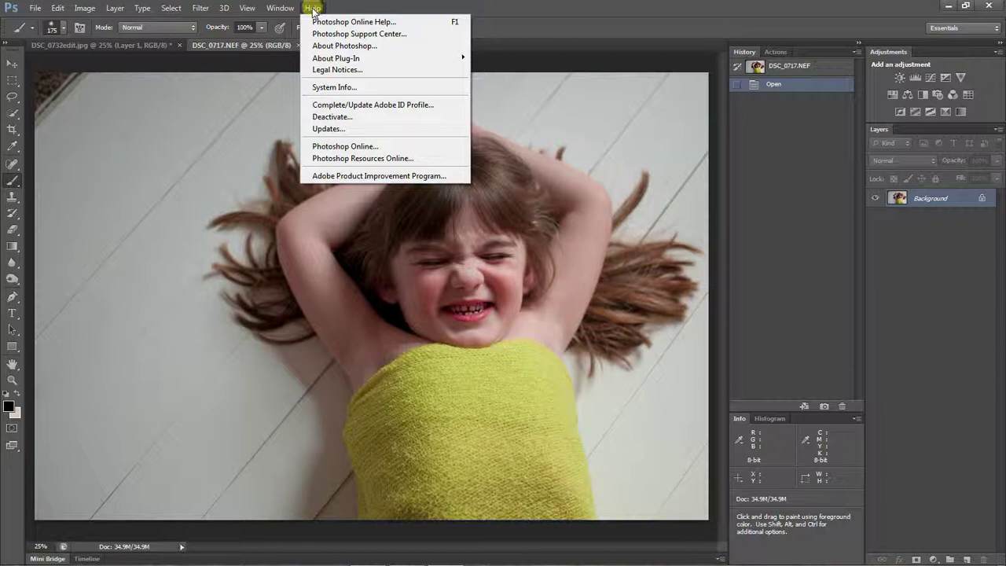
click(314, 9)
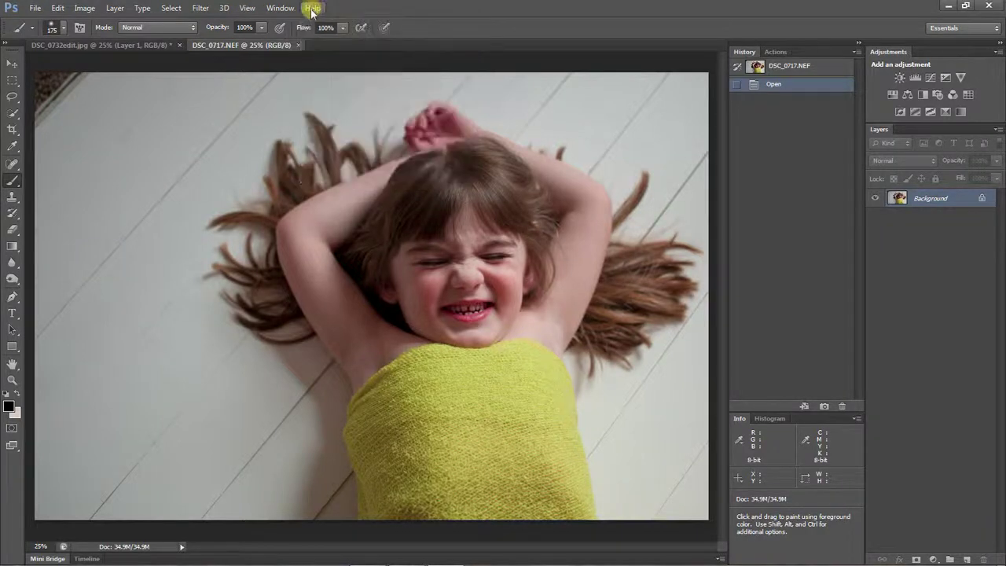